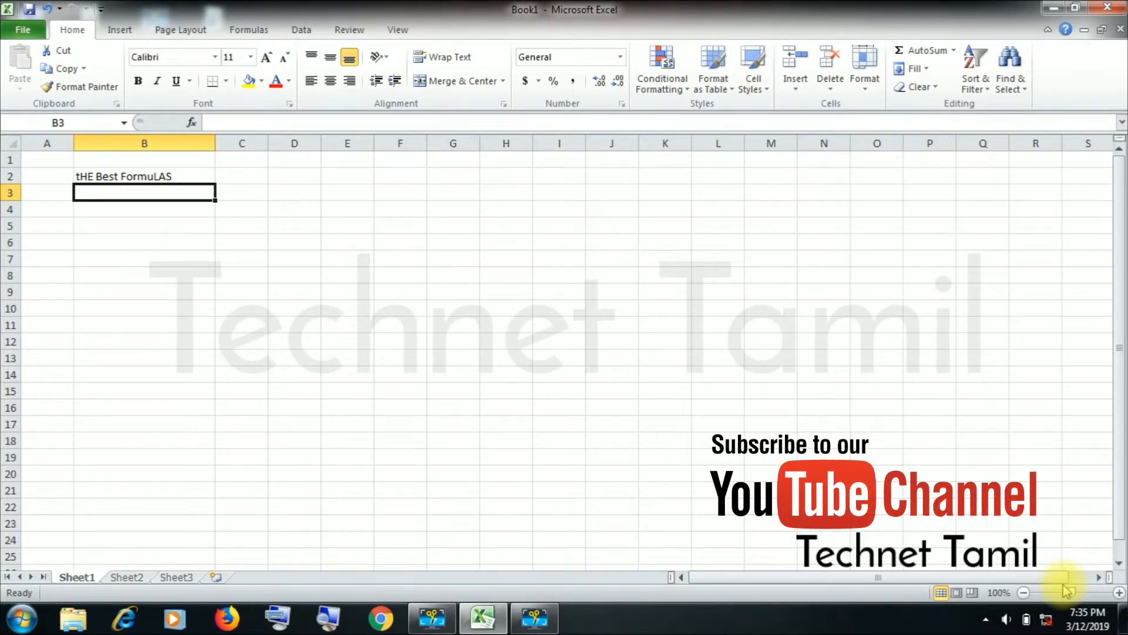
Enter the function names TRIM, MID and LEFT in cells B4, B5 and B6
key("Down")
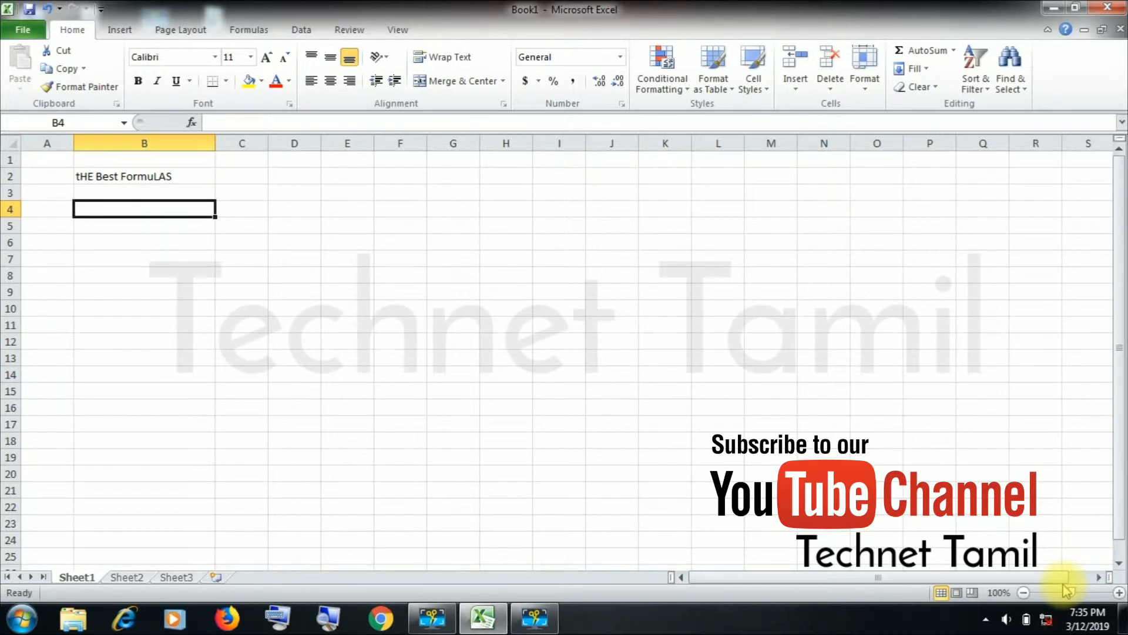
type("tr")
key("BackSpace")
key("BackSpace")
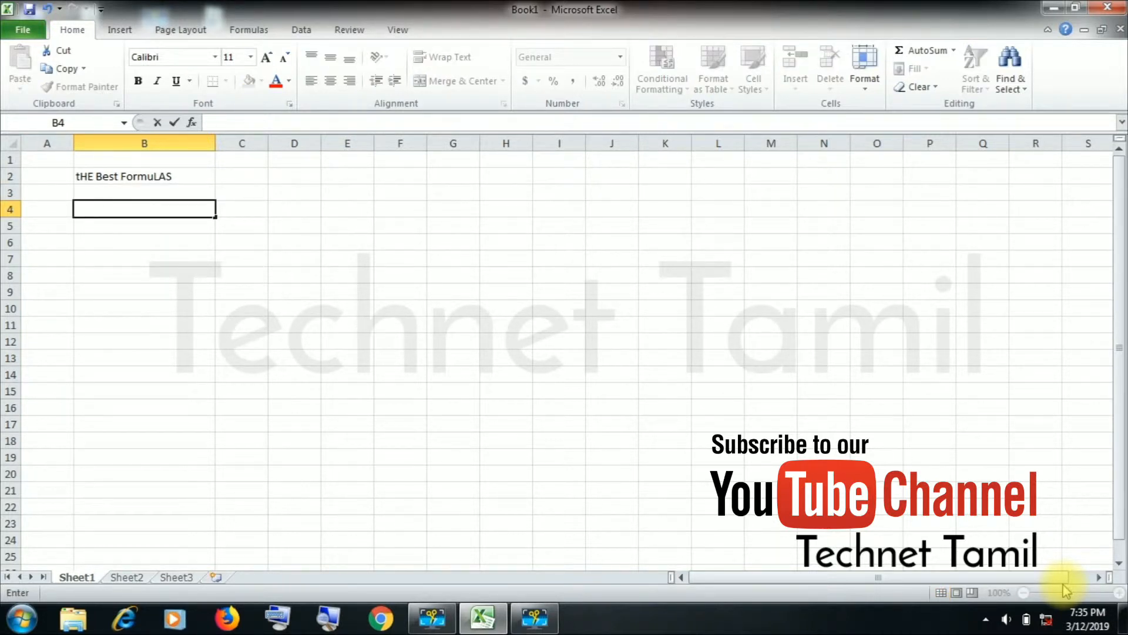
type("TRIM")
key("Return")
type("MID")
key("Return")
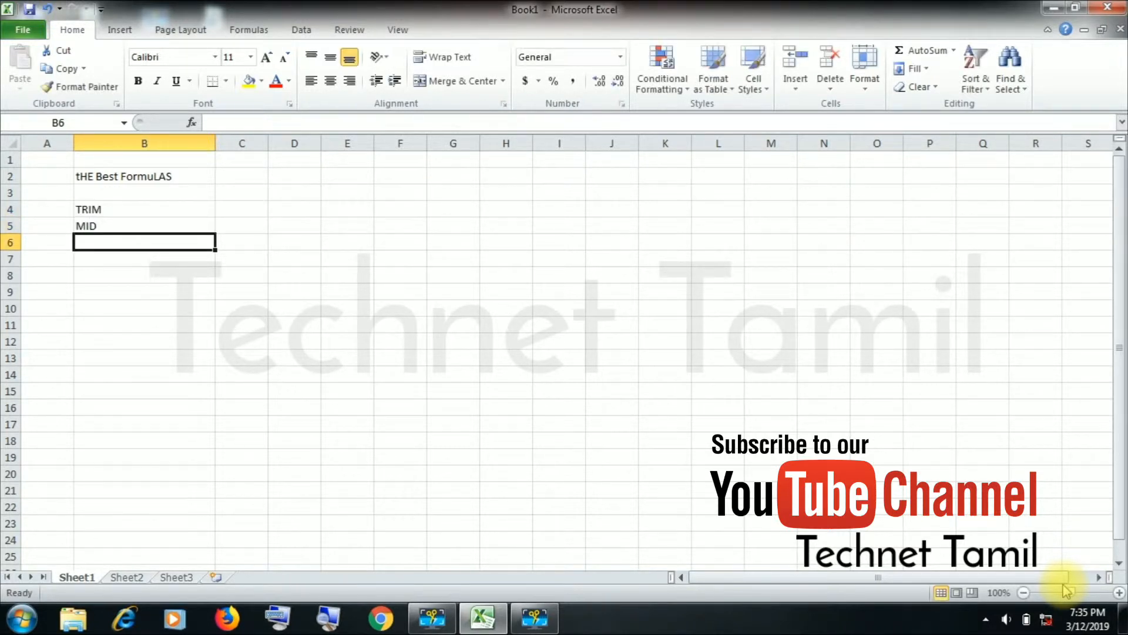
type("LEFT")
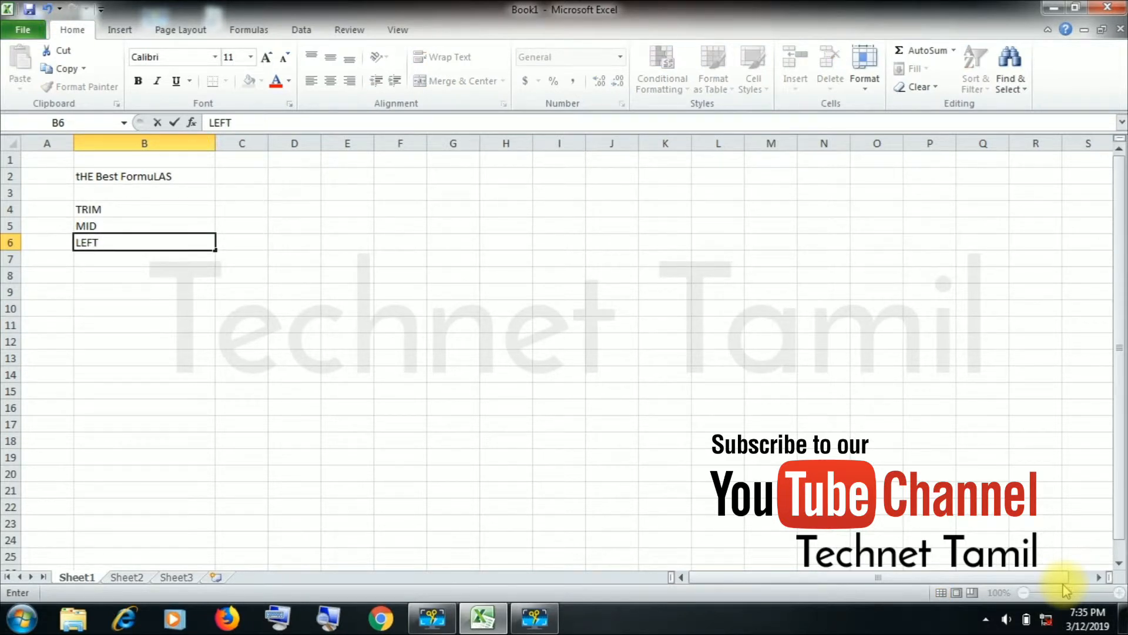
key("Return")
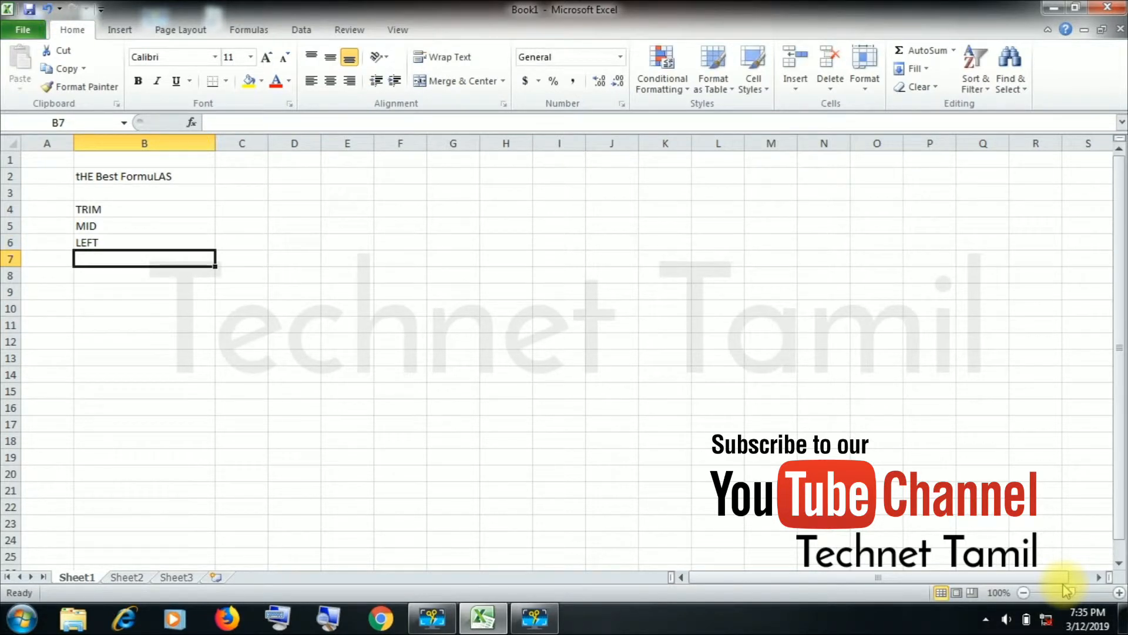
Enter the function names RIGHT and UPPER in cells B7 and B8
type("RIGH")
key("Return")
key("Up")
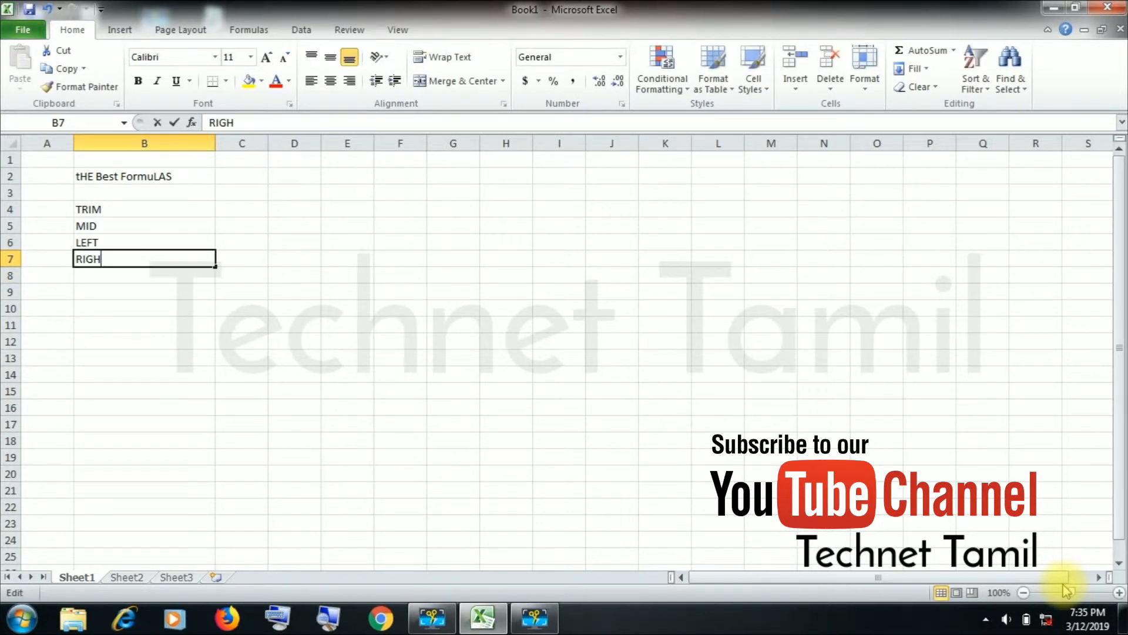
key("F2")
type("T")
key("Return")
type("UPPER")
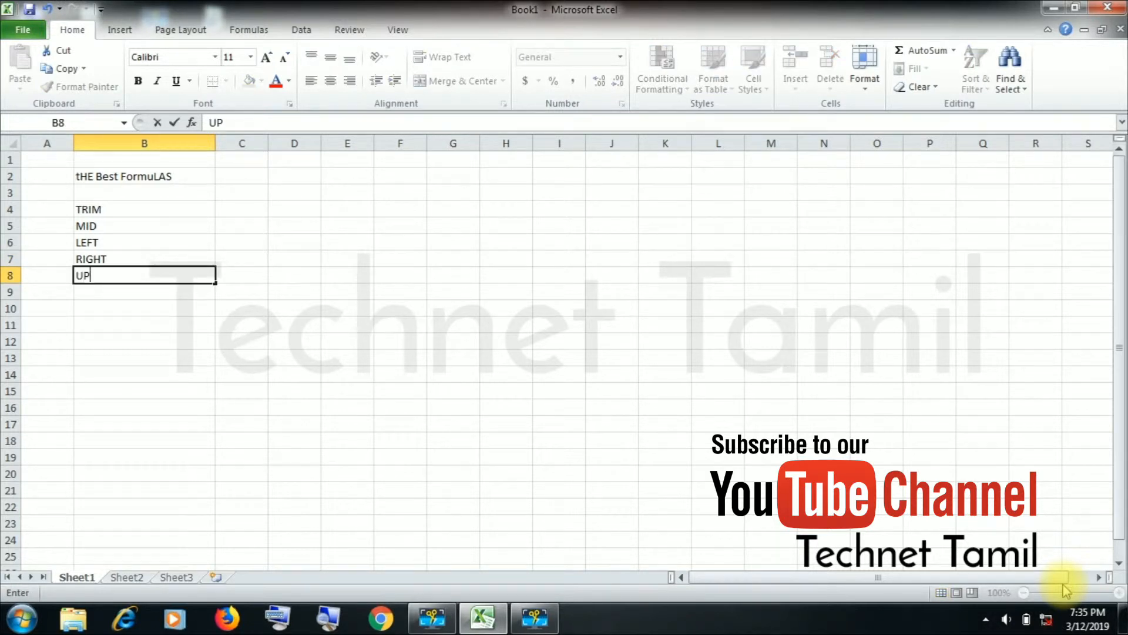
key("Return")
Complete the list of function names with LOWER, LEN and PROPER in cells B9 to B11
type("LOWER")
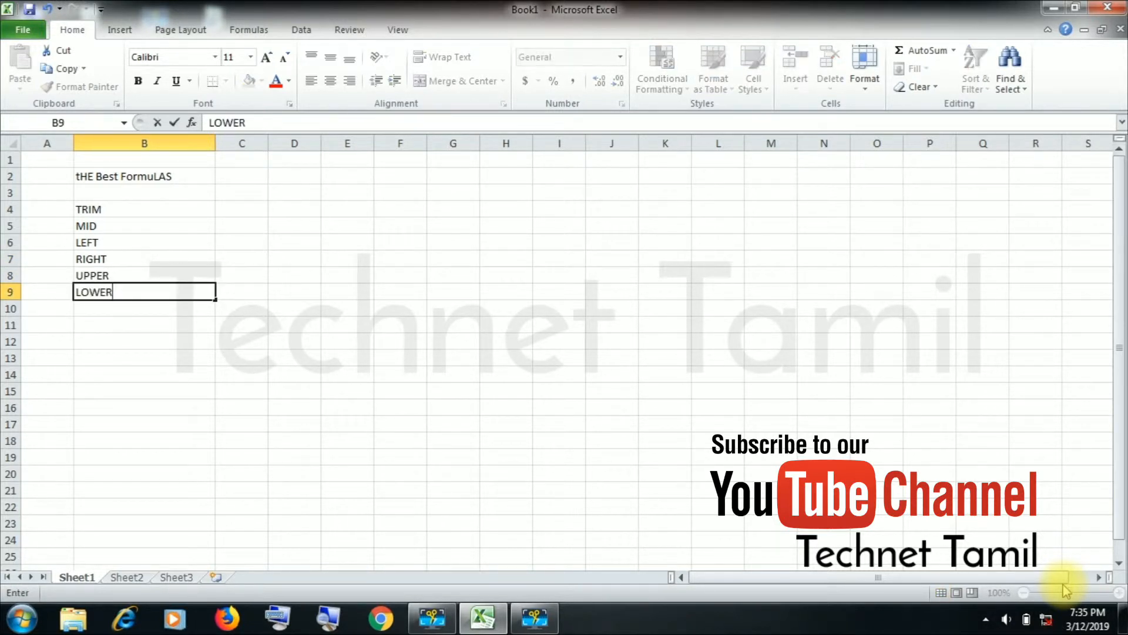
key("Return")
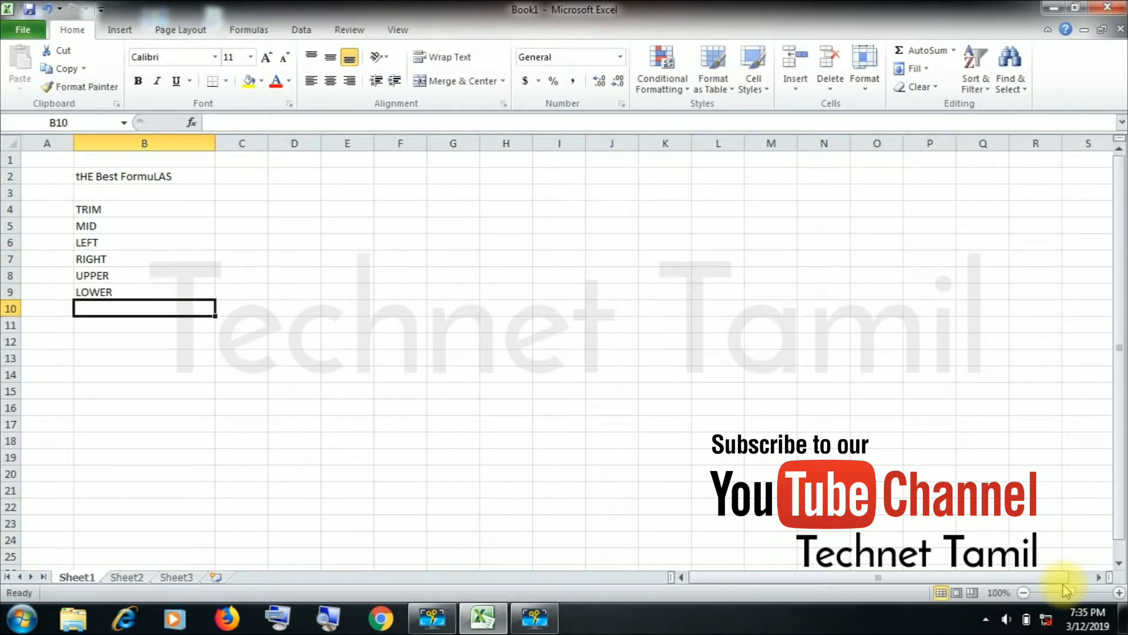
type("LEN")
key("Return")
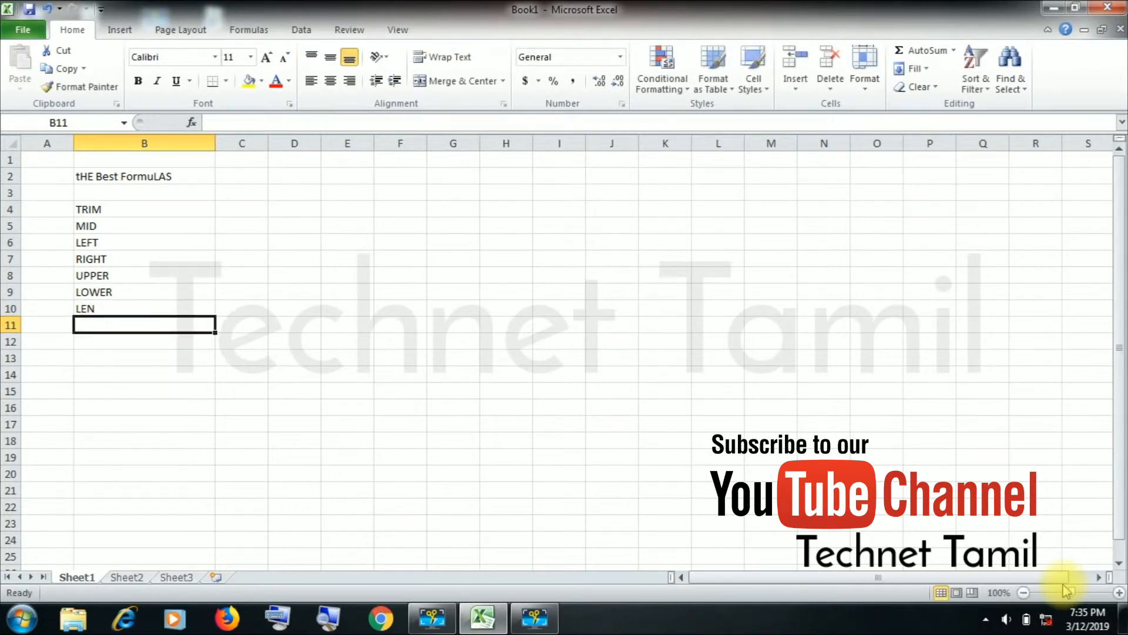
type("PROPER")
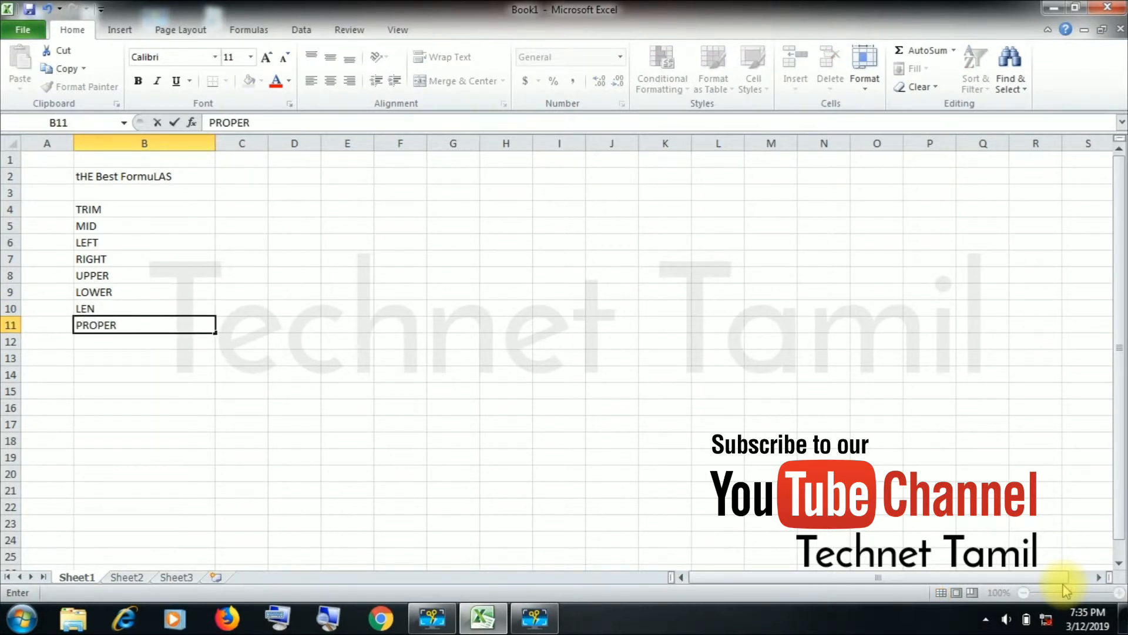
key("Return")
Apply all borders to the list of function names in B4:B11
key("Up")
key("ctrl+shift+Up")
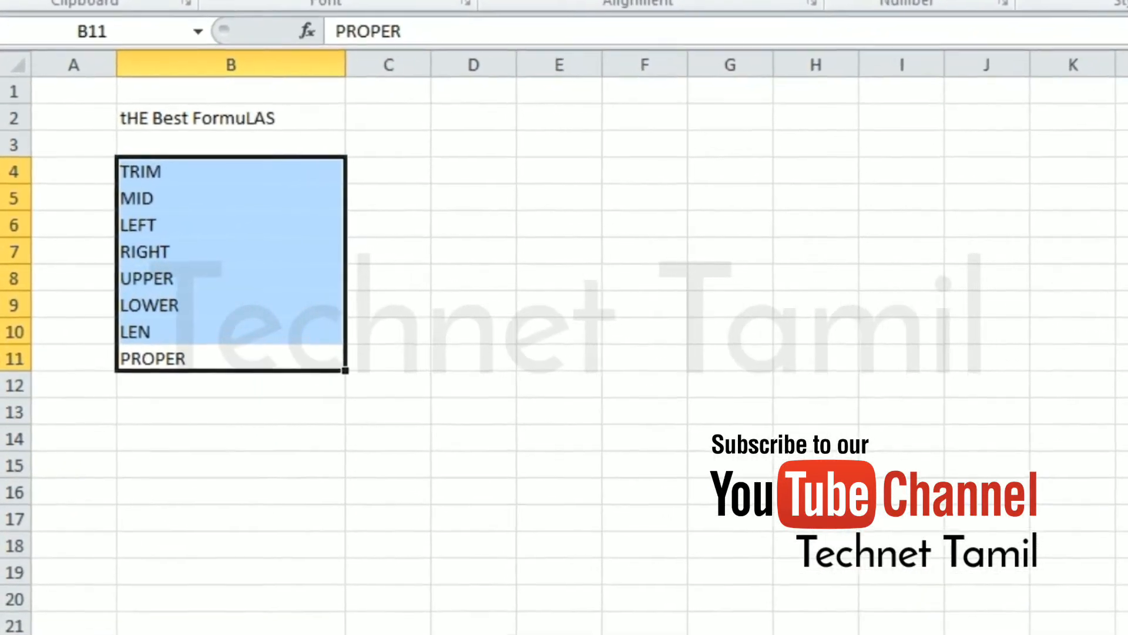
key("alt+h")
key("b")
key("a")
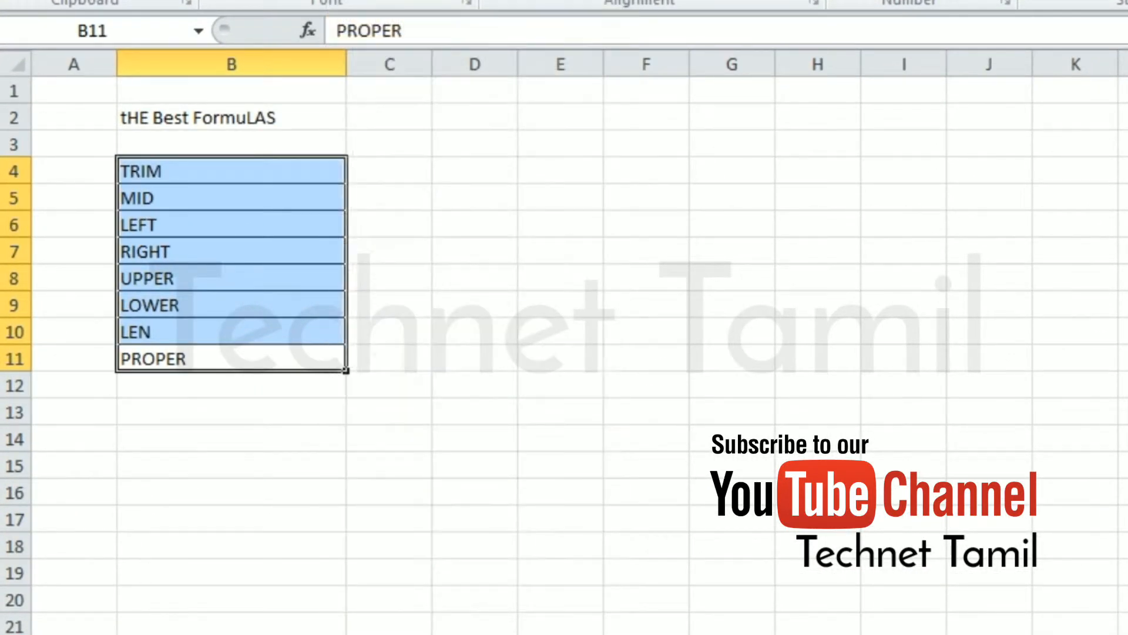
Apply all borders to the sample text cell B2
key("Up")
key("Up")
key("Up")
key("Up")
key("Up")
key("Up")
key("Up")
key("Up")
key("Up")
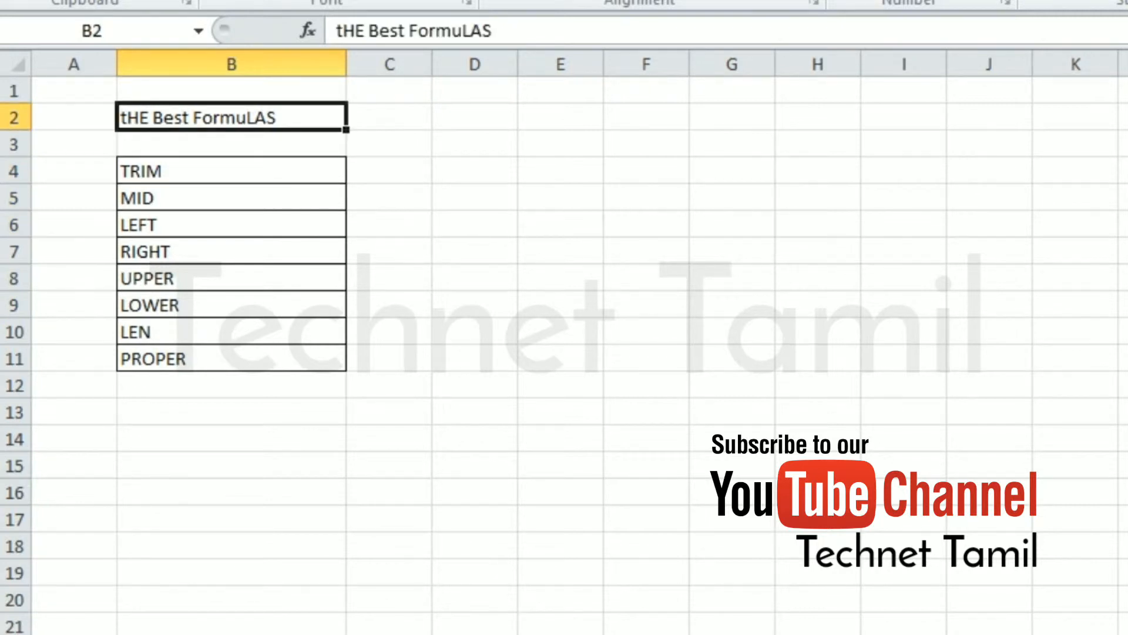
key("alt+h")
key("b")
key("a")
Hide the worksheet gridlines
key("Up")
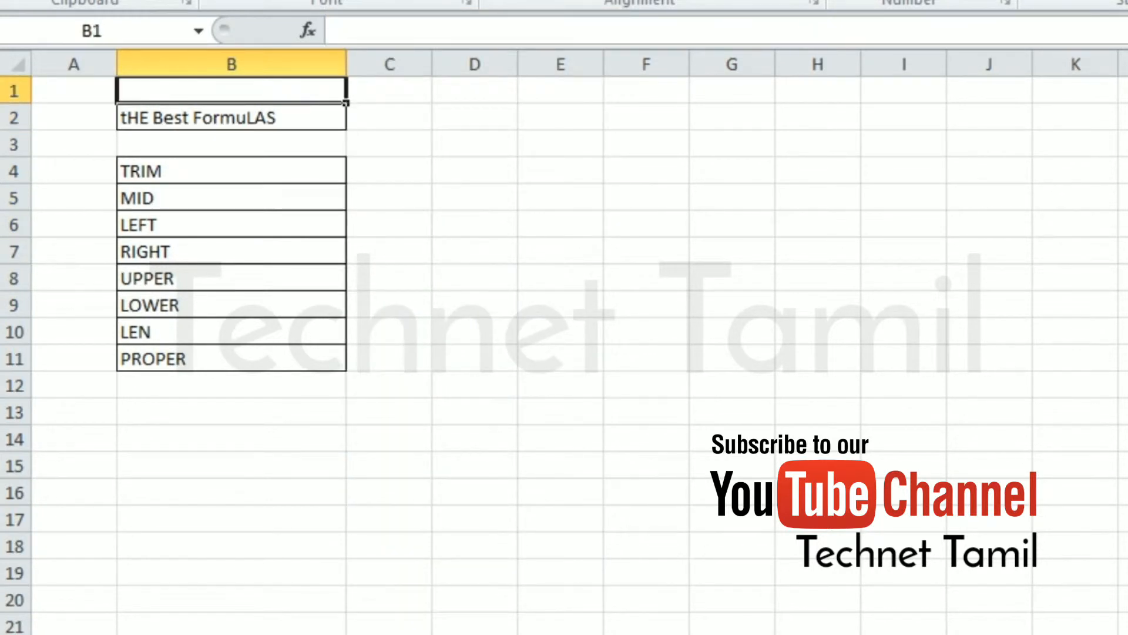
key("alt+w")
key("v")
key("g")
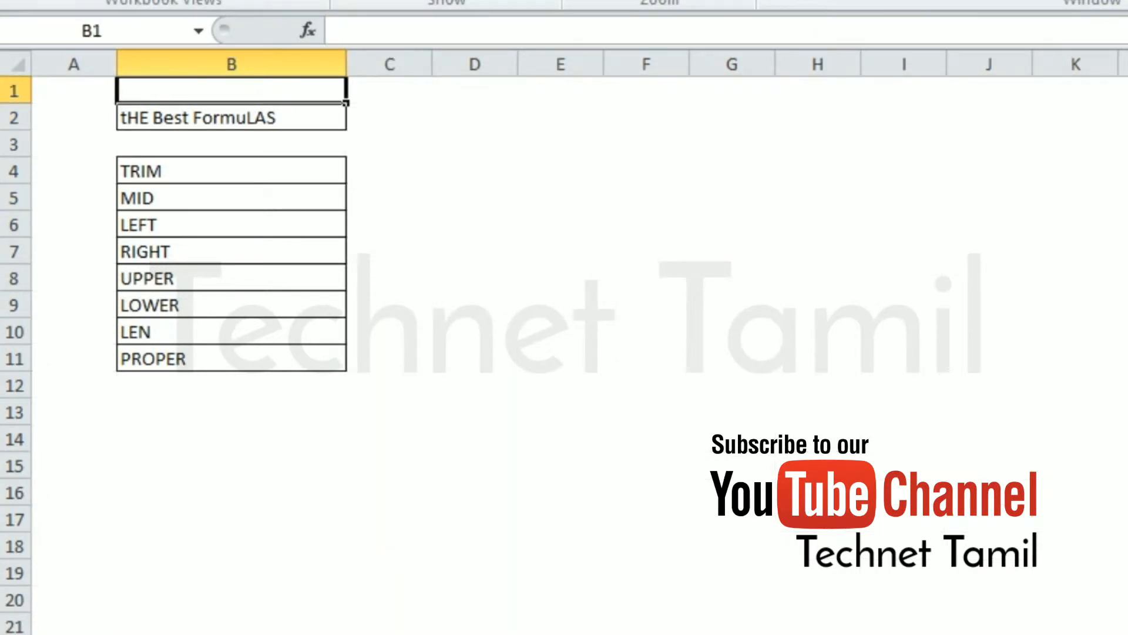
key("Right")
key("Down")
key("Down")
key("Right")
key("Right")
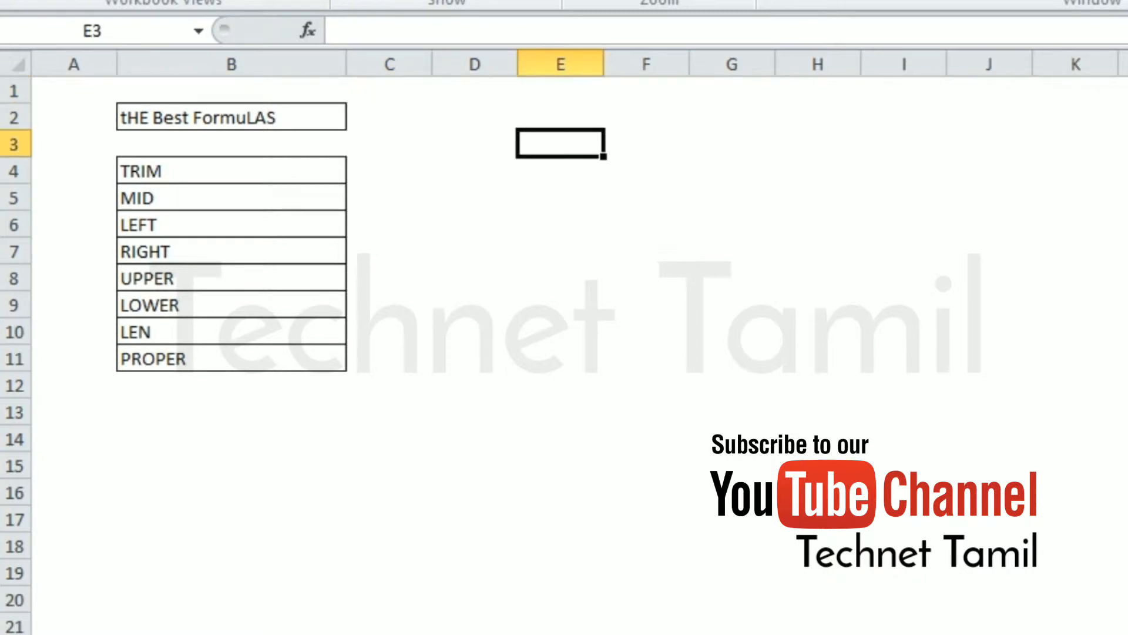
key("Left")
key("Left")
key("Left")
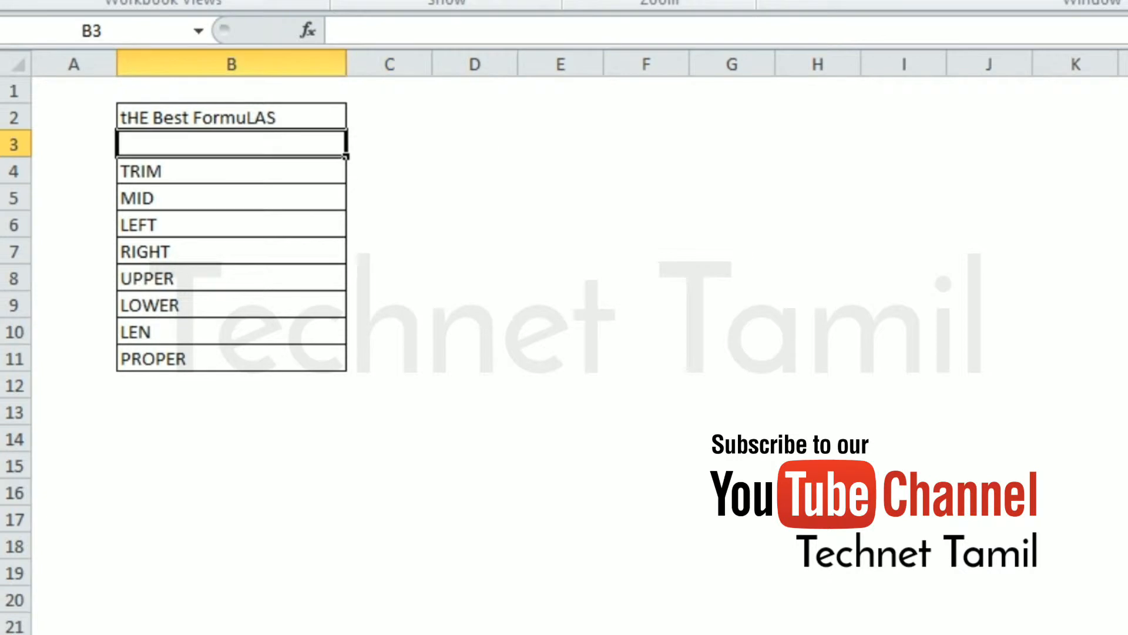
key("Down")
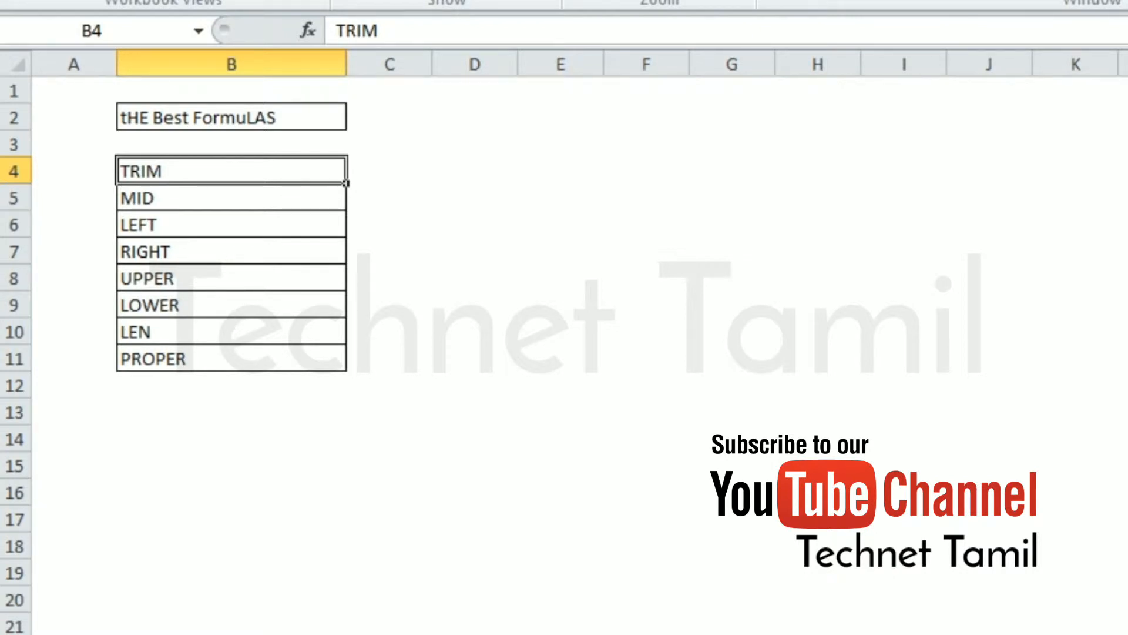
Add a full stop to the end of the sample text in cell B2
left_click(231, 118)
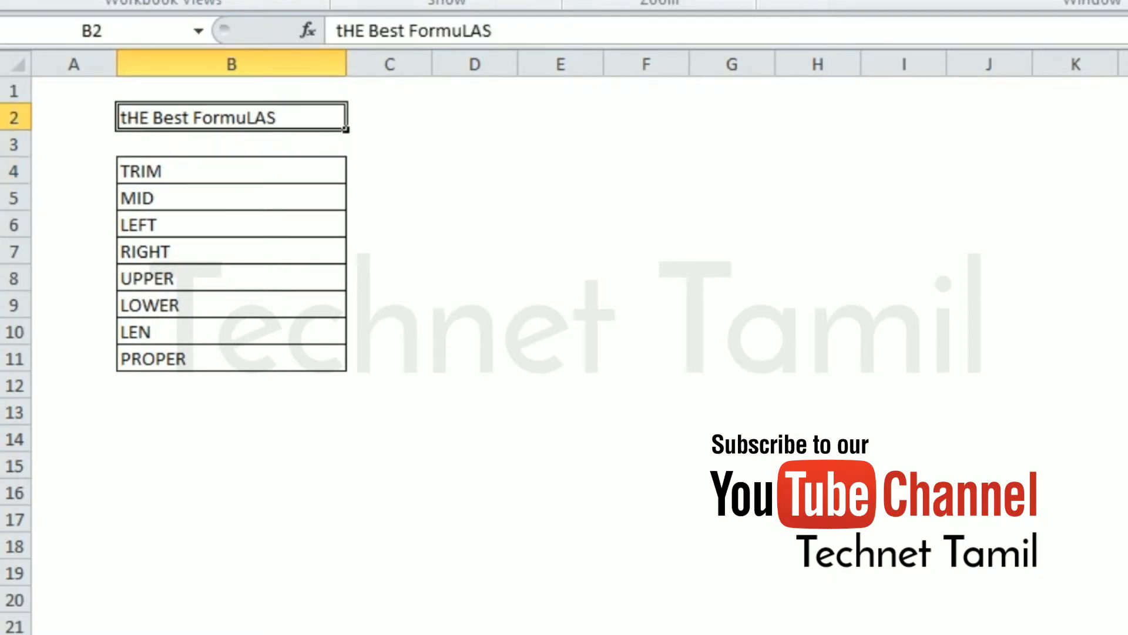
key("F2")
type(".")
key("Return")
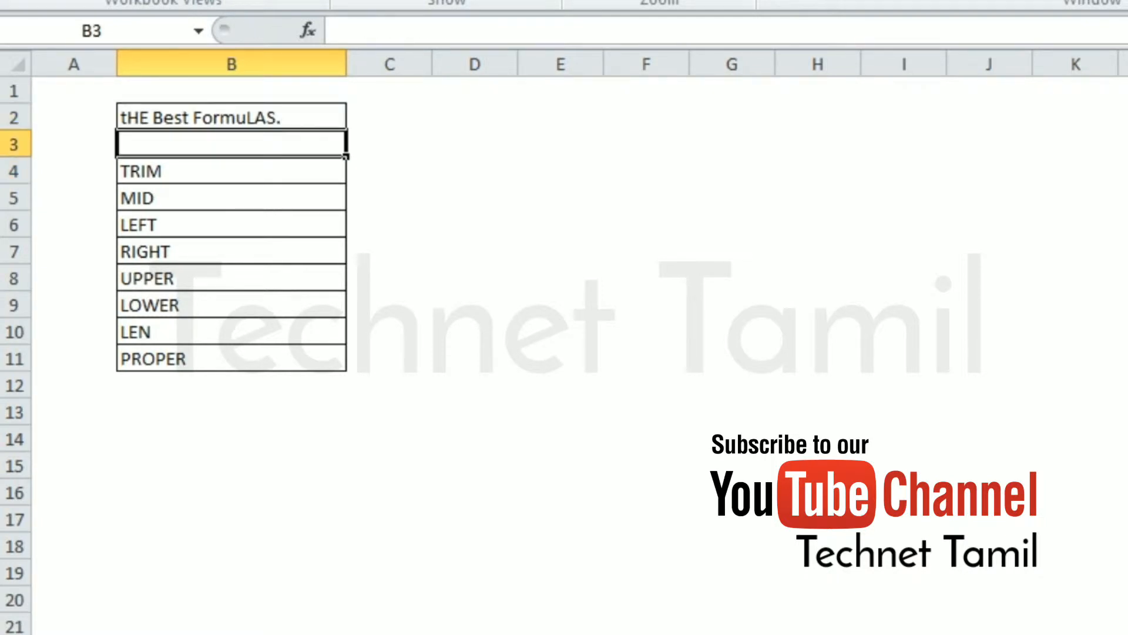
Enter the formula =TRIM(B2) in cell D4
key("Right")
key("Down")
key("Right")
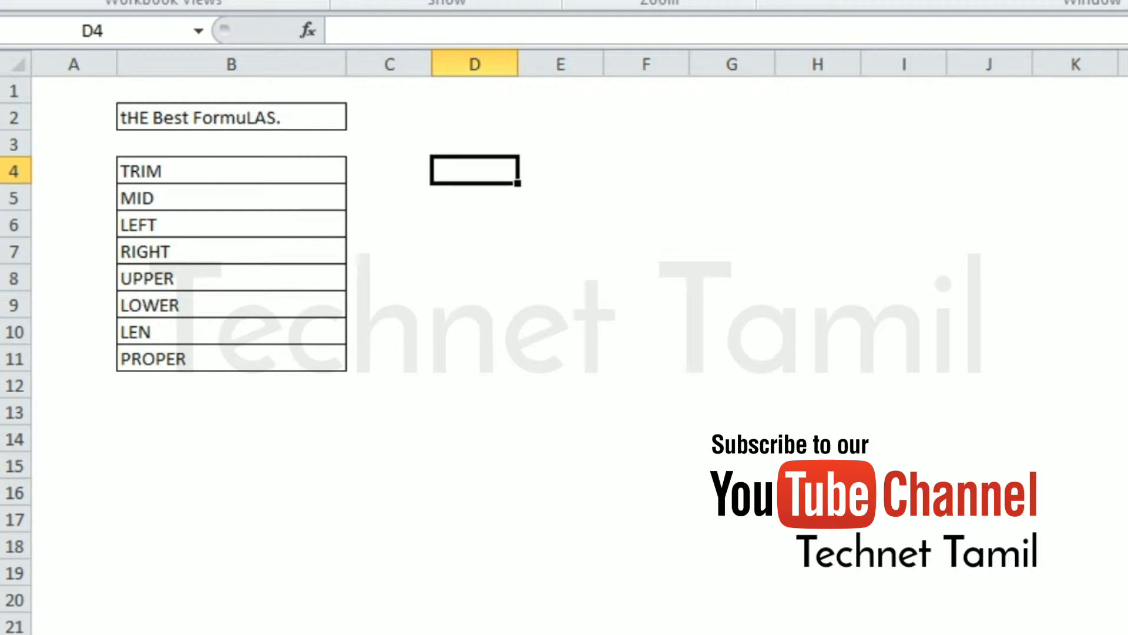
type("=TRIM")
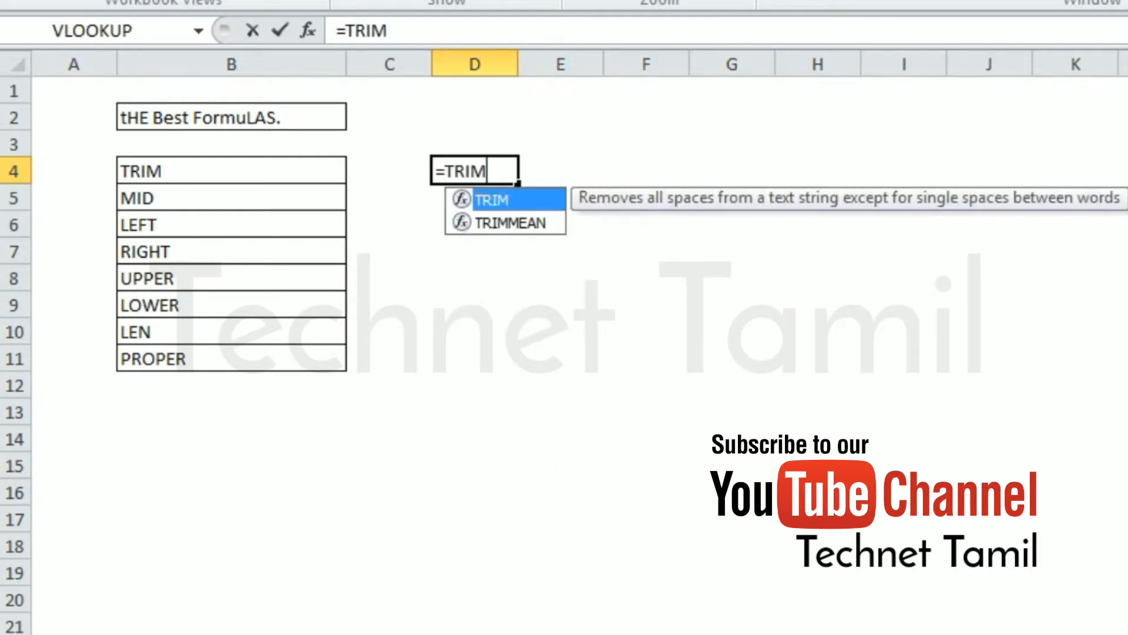
type("(")
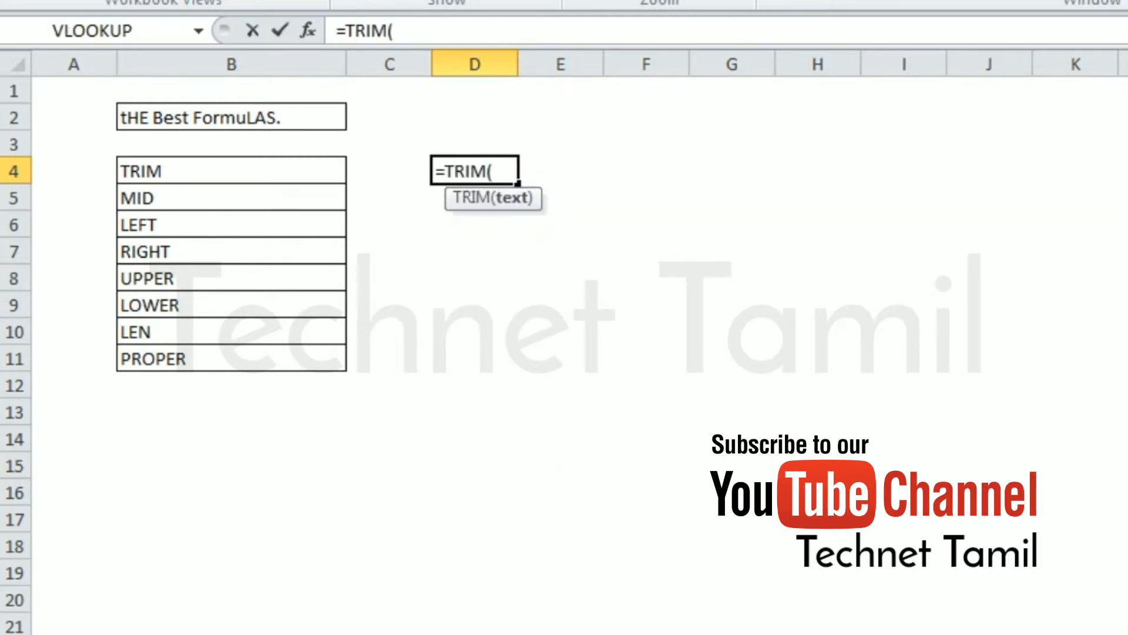
left_click(197, 118)
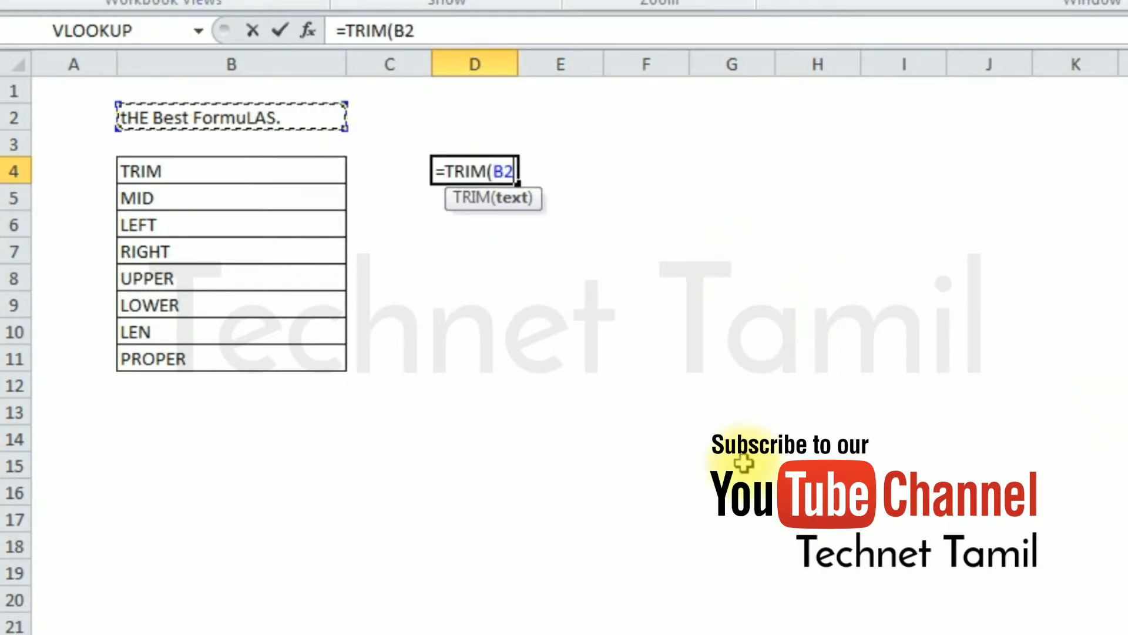
type(")")
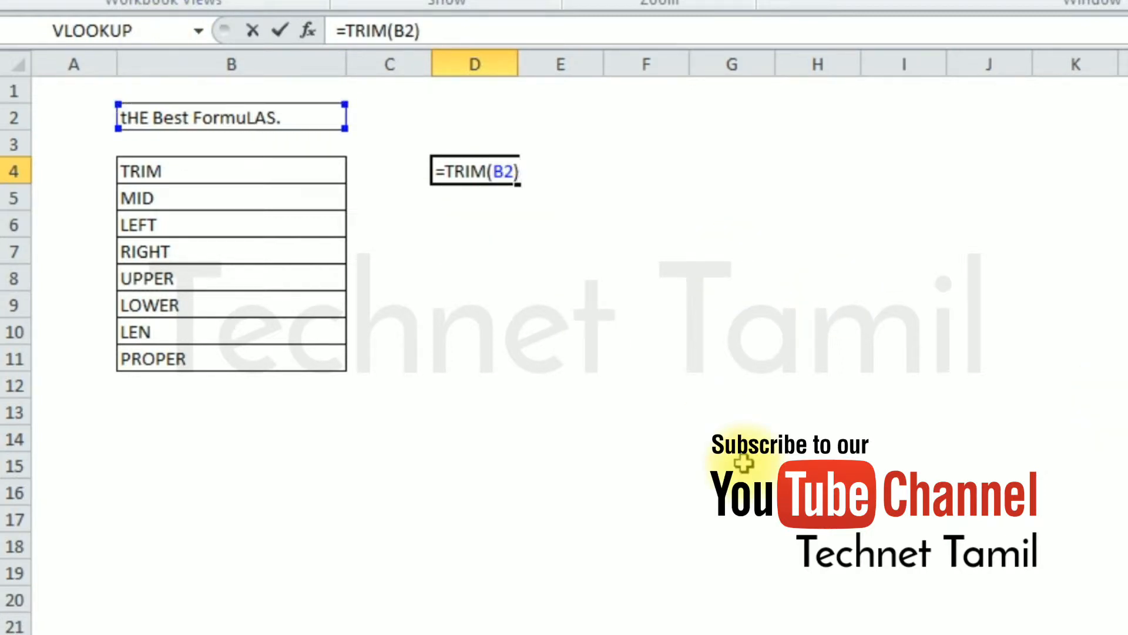
key("Return")
key("Up")
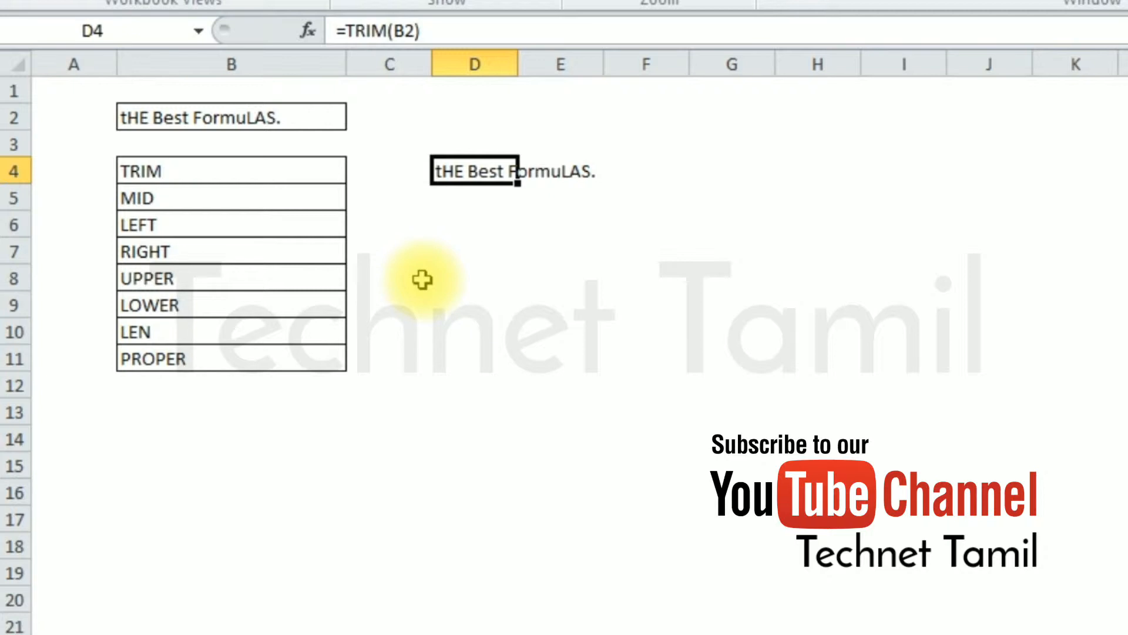
Apply all borders to cell D4 and autofit the width of column D to its text
key("alt+h")
key("b")
key("a")
key("alt+h")
key("o")
key("i")
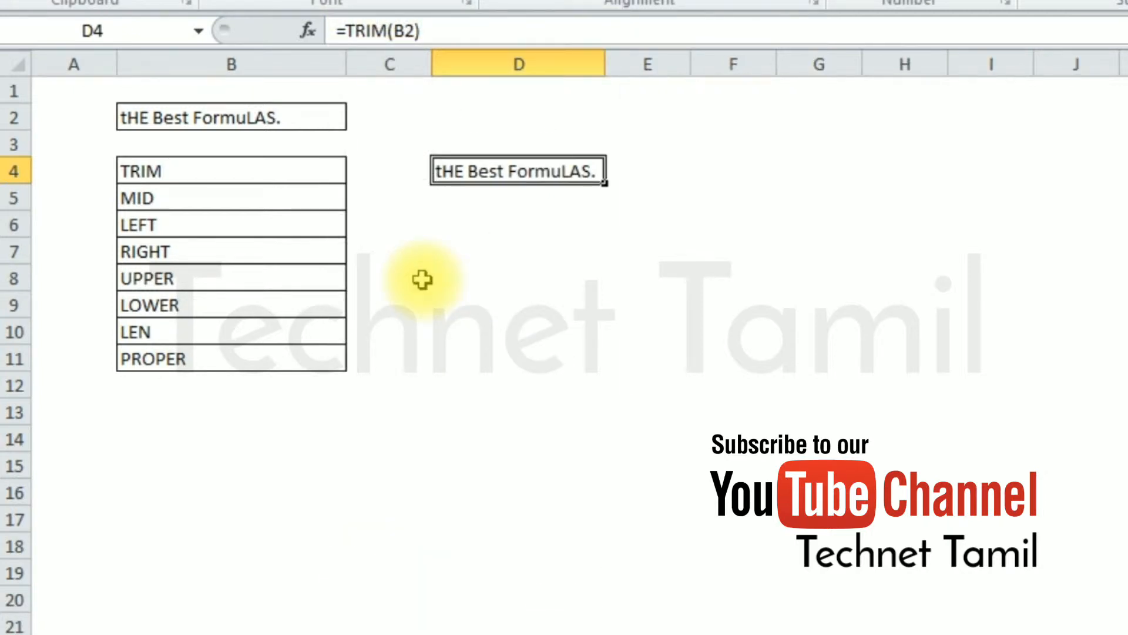
Insert several extra spaces between "Best" and "FormuLAS." in cell B2
double_click(188, 119)
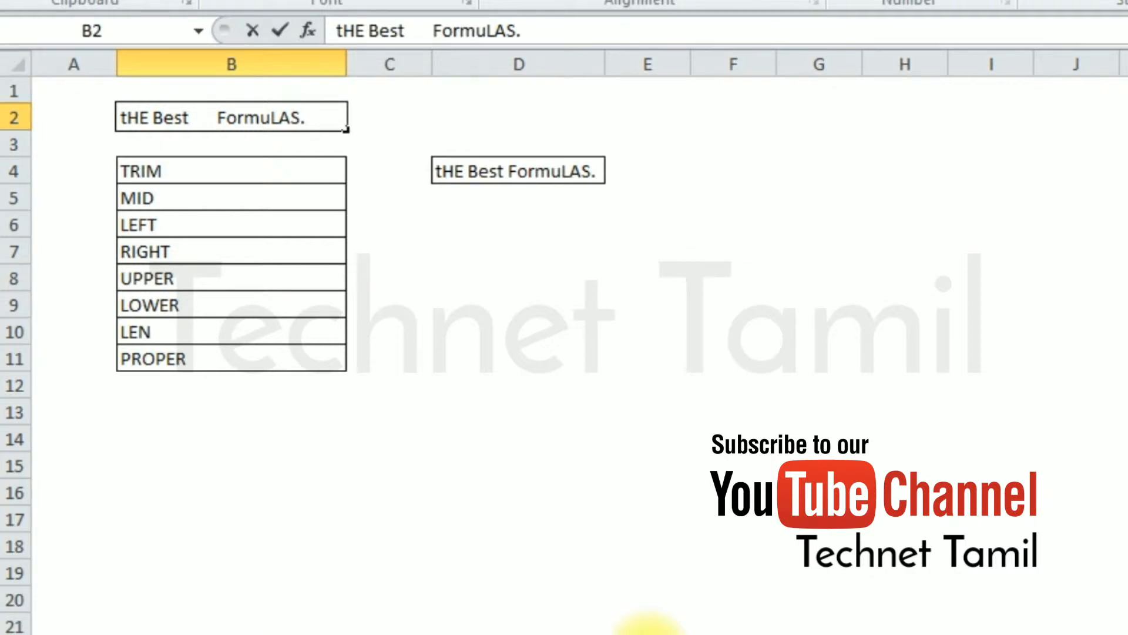
key("Return")
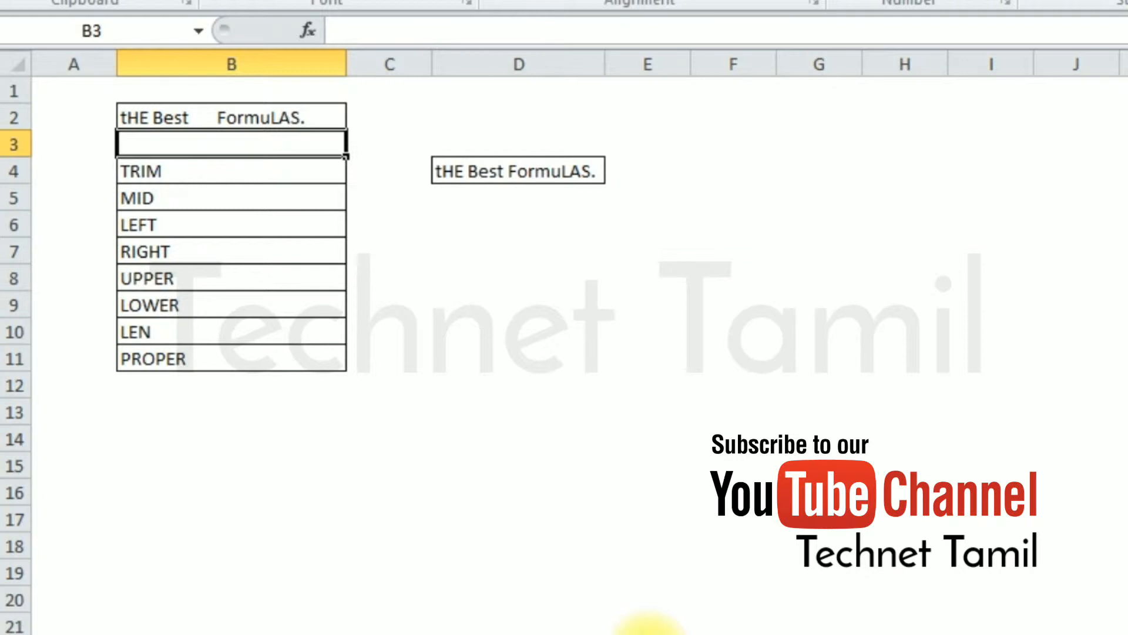
key("Up")
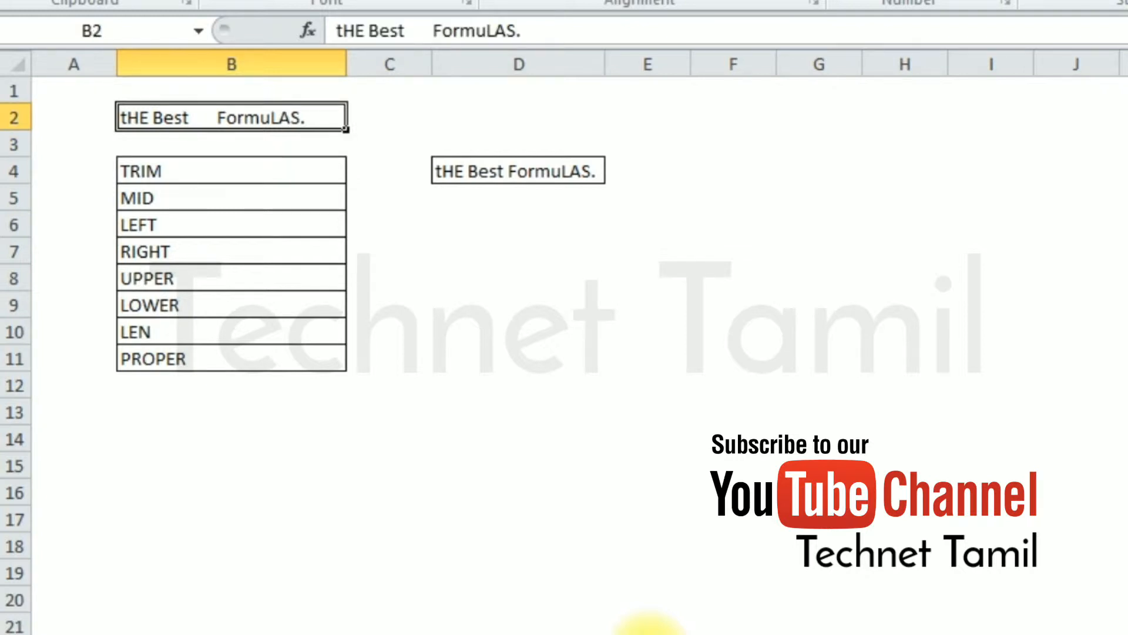
Remove the extra spaces before "FormuLAS." in cell B2, leaving a single space after "Best"
key("F2")
key("Left")
key("Left")
key("Left")
key("Left")
key("Left")
key("Left")
key("Left")
key("Left")
key("Left")
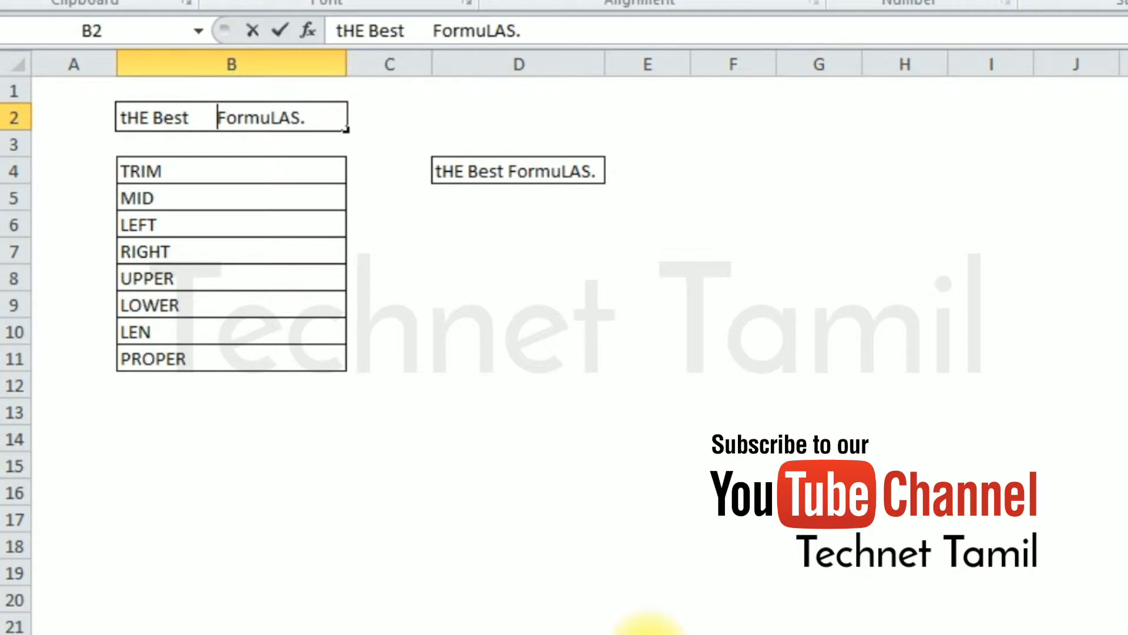
key("BackSpace")
key("BackSpace")
key("BackSpace")
key("BackSpace")
key("BackSpace")
key("BackSpace")
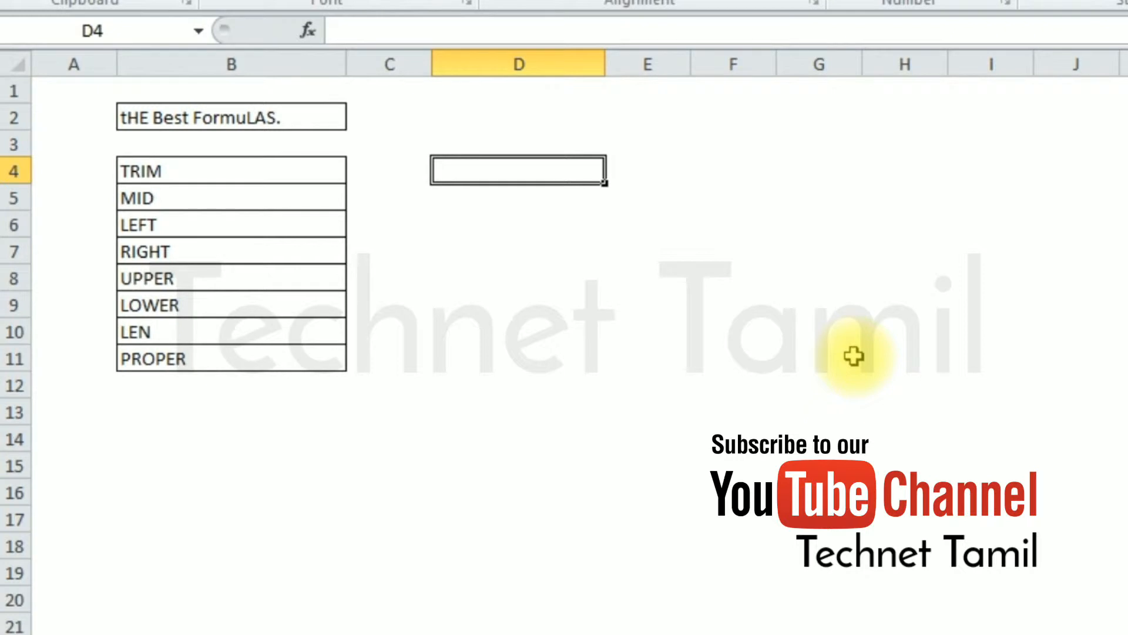
Enter the formula =MID(B2,5,4) in cell D4
type("=MID")
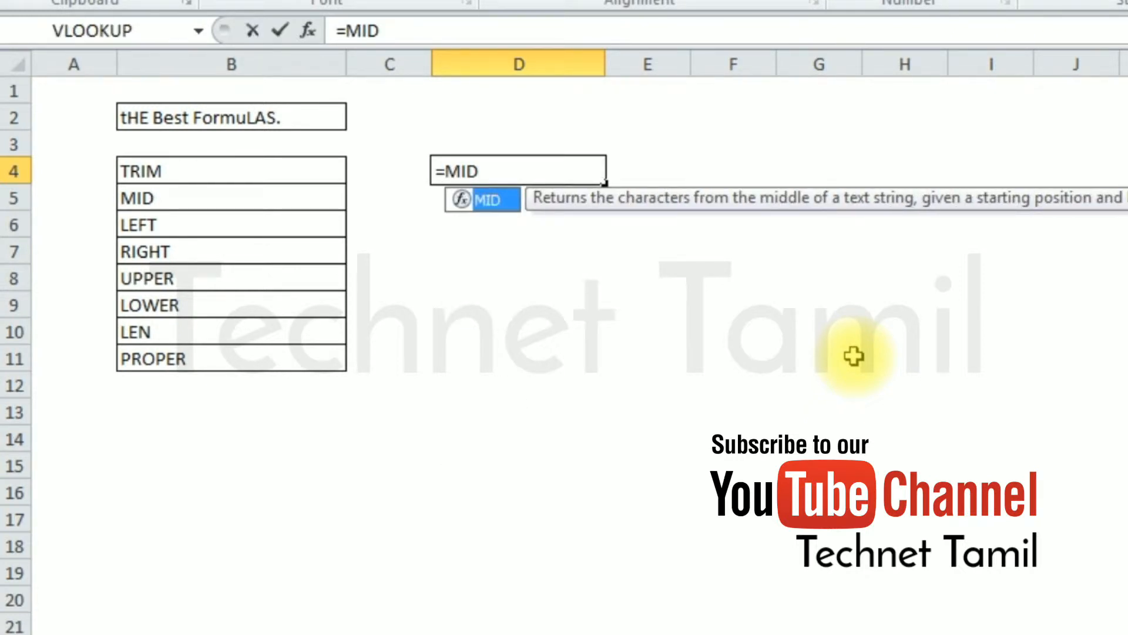
type("(")
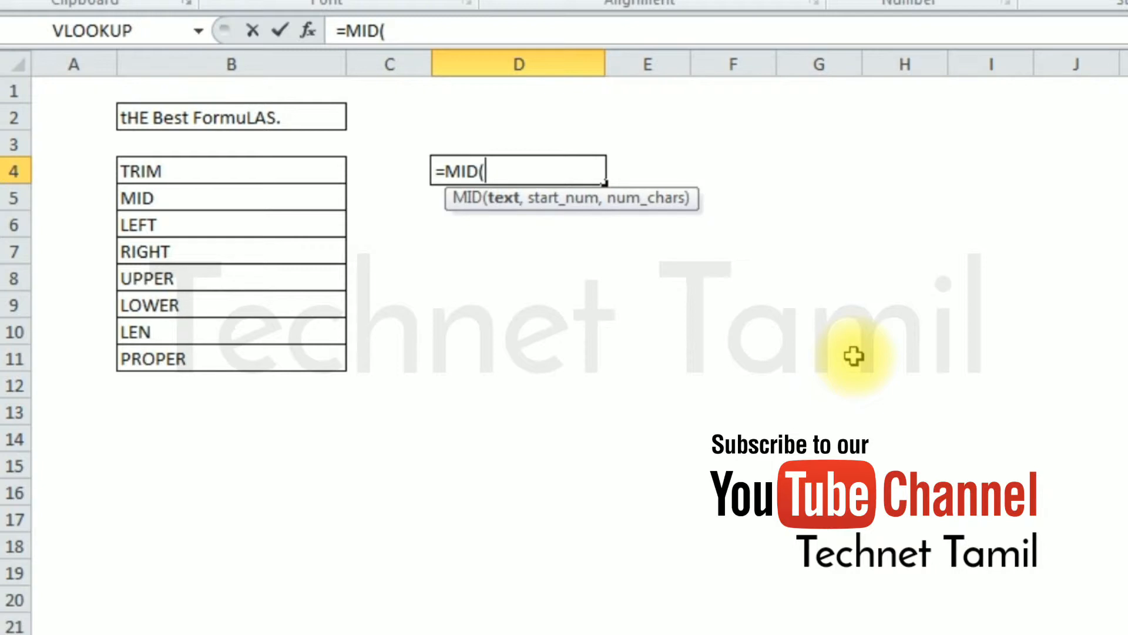
left_click(232, 119)
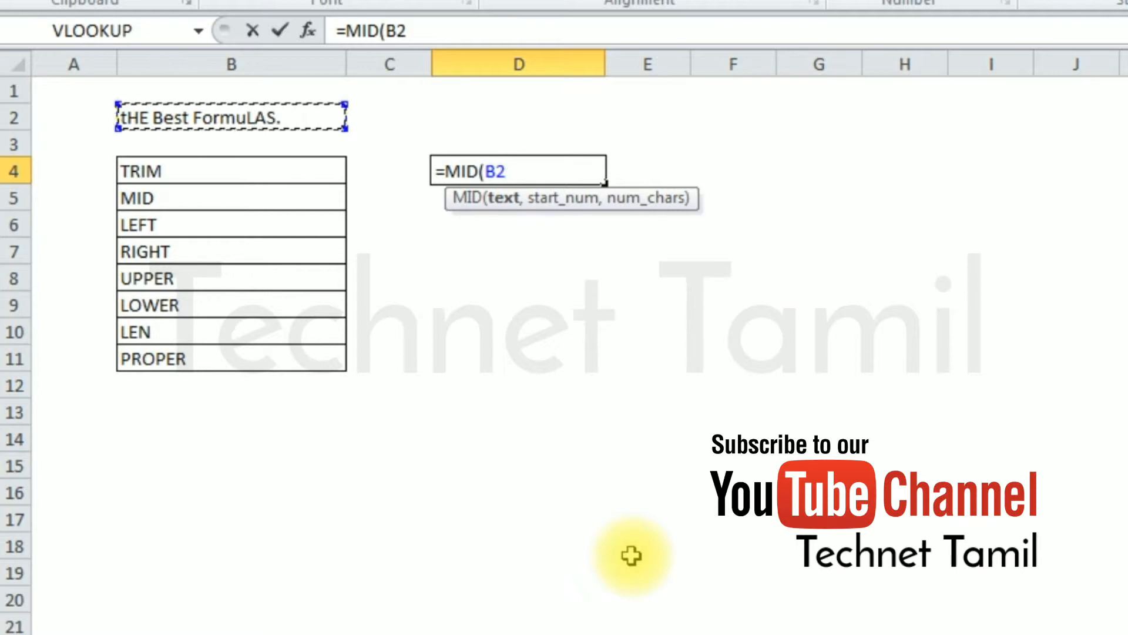
type(",")
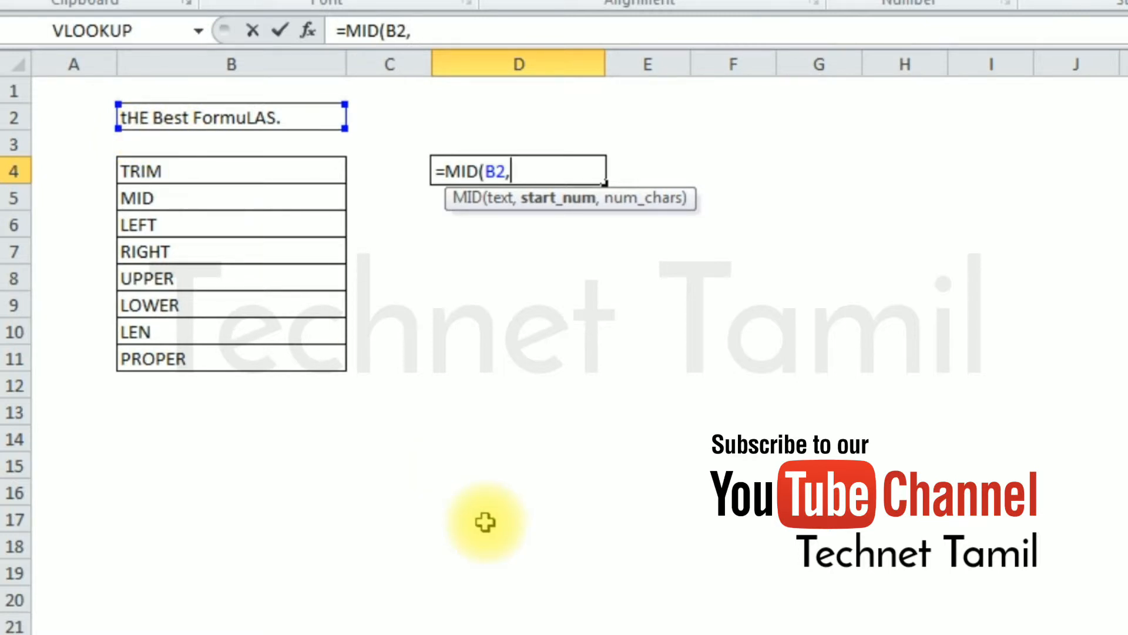
type("5,")
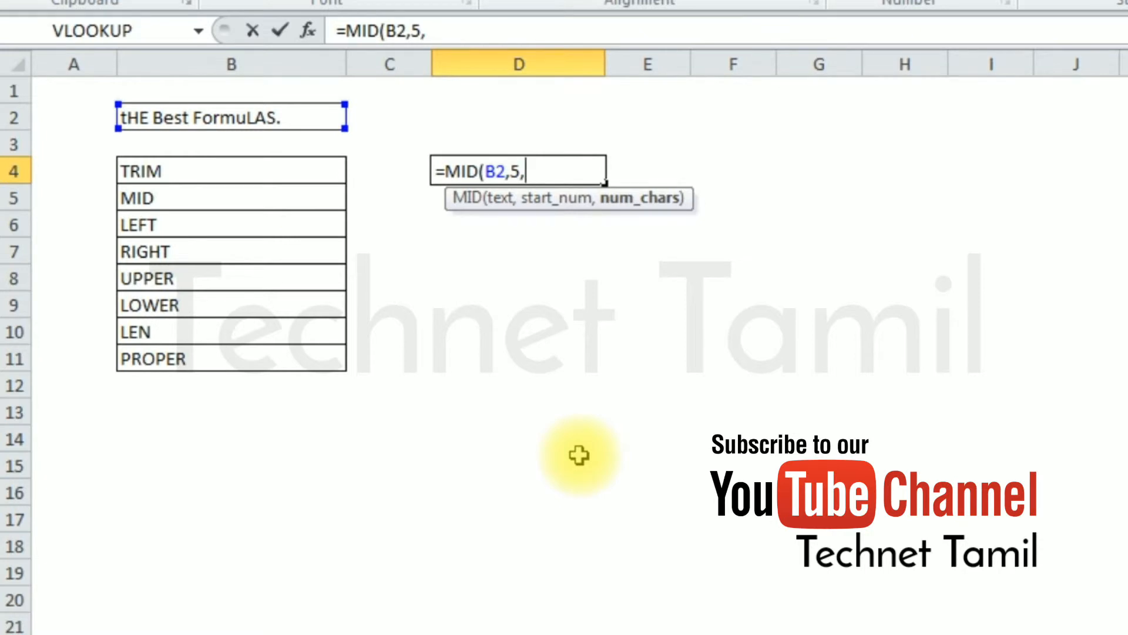
type("4)")
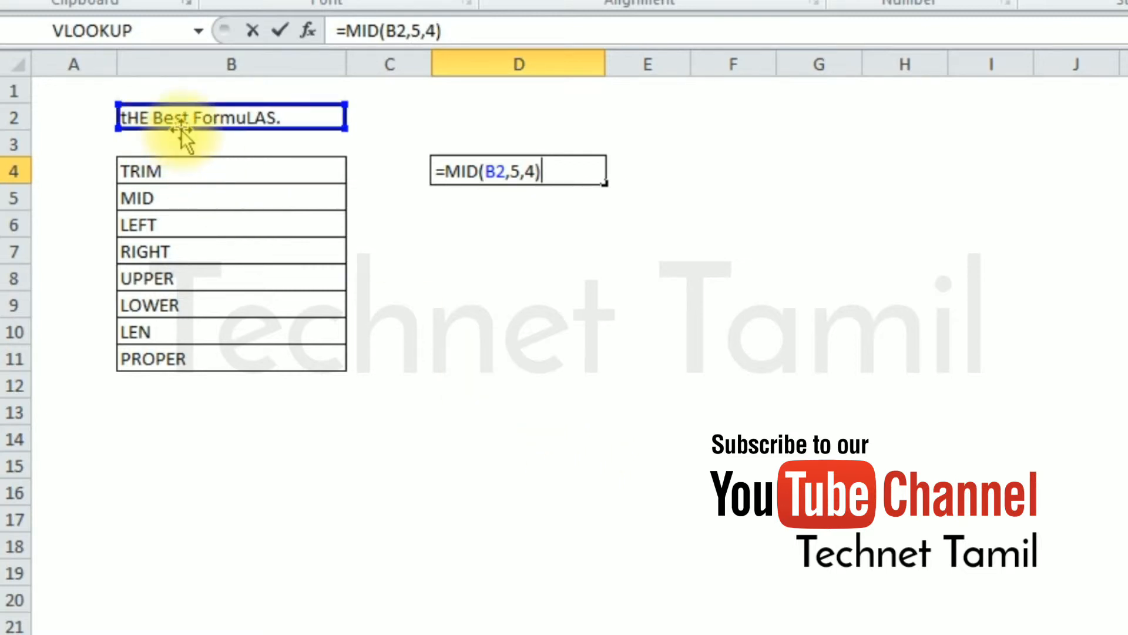
key("Return")
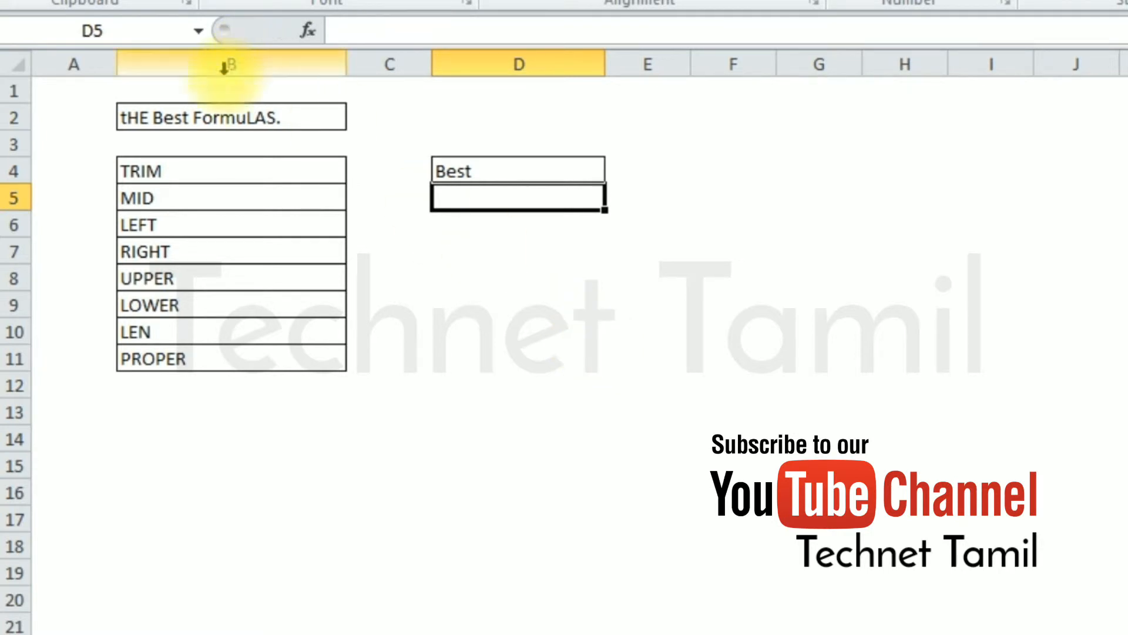
Change the MID formula in D4 to start at character 10 and return 3 characters
left_click(176, 115)
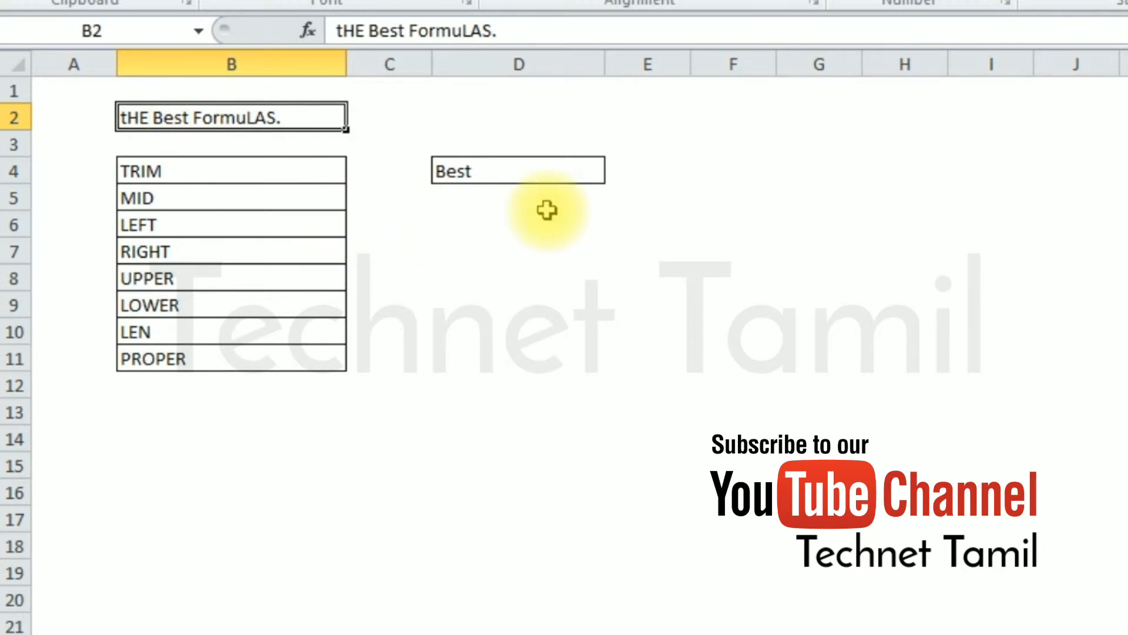
left_click(526, 175)
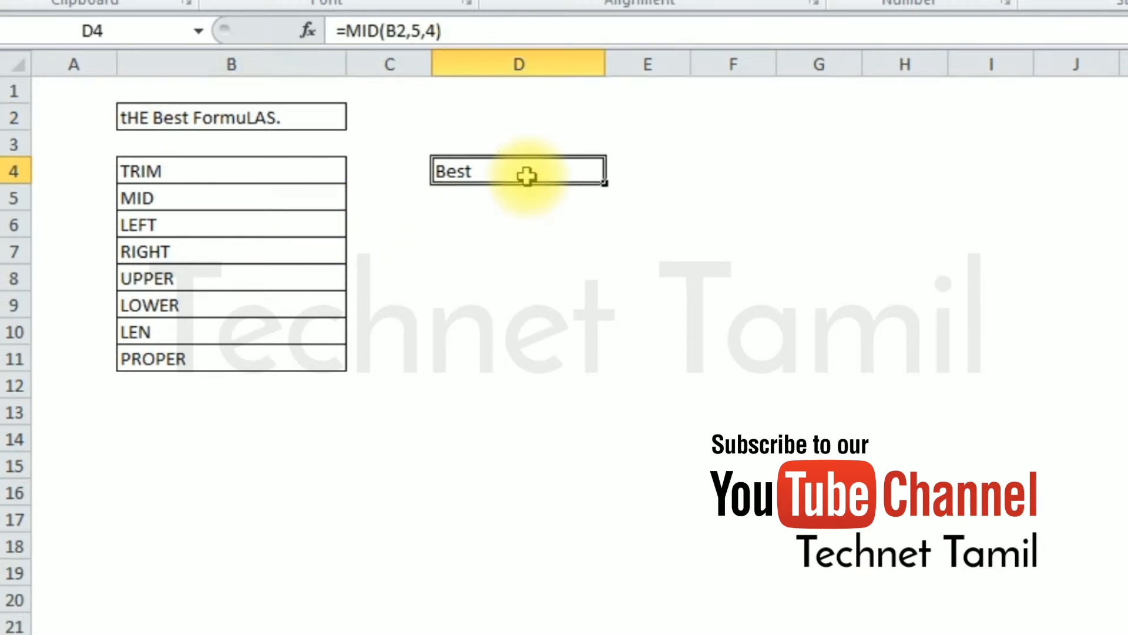
double_click(527, 175)
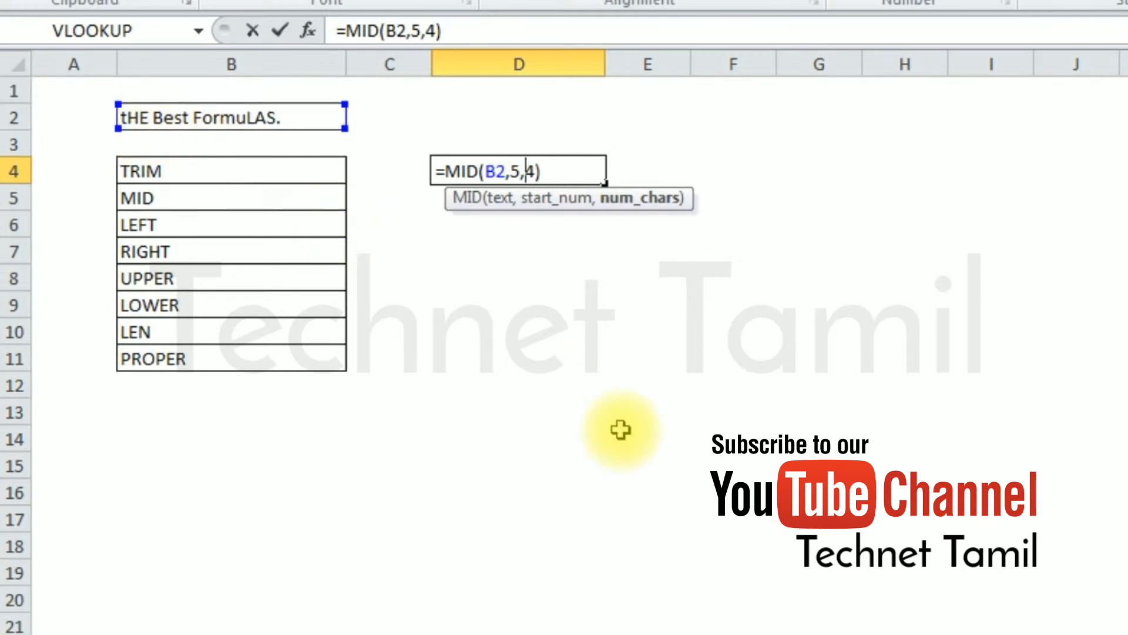
key("Left")
key("BackSpace")
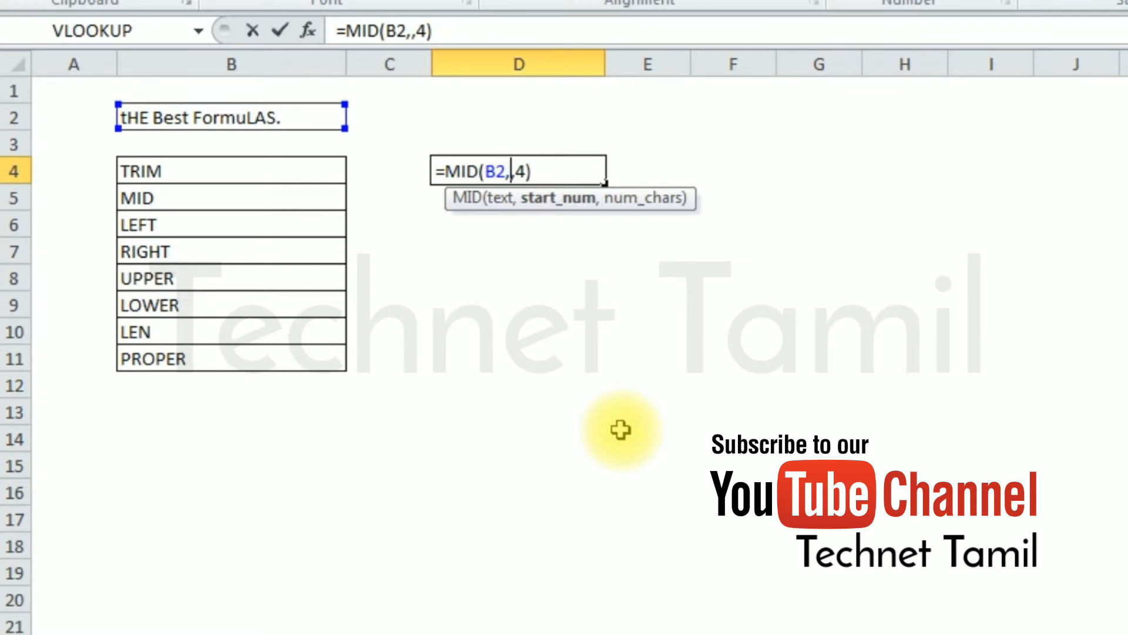
type("10")
key("Right")
key("Delete")
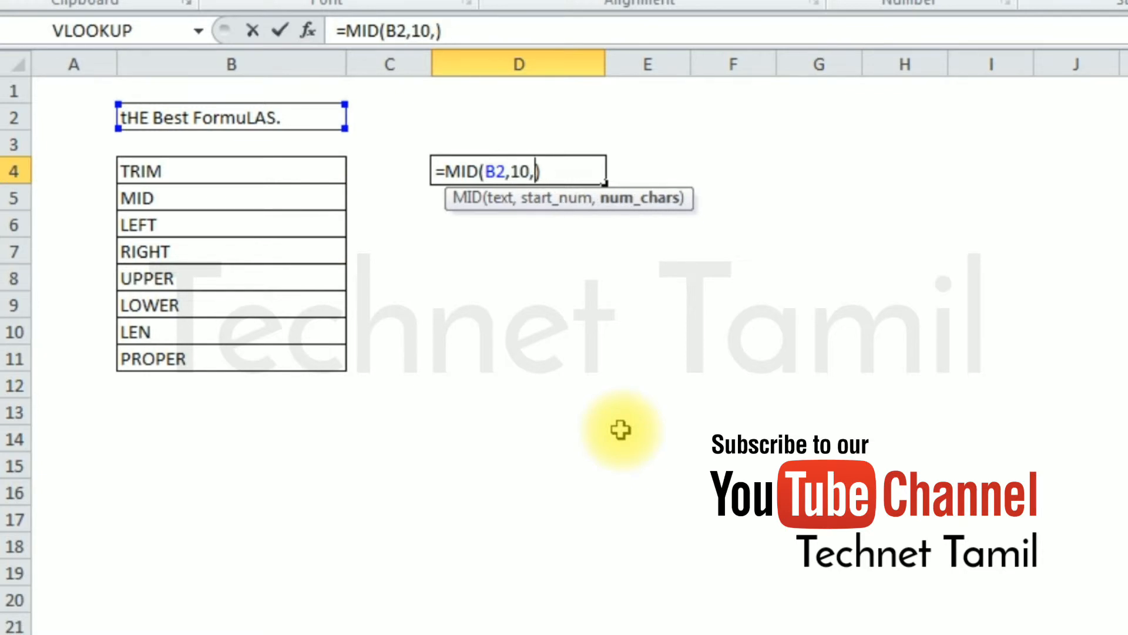
type("3")
key("Return")
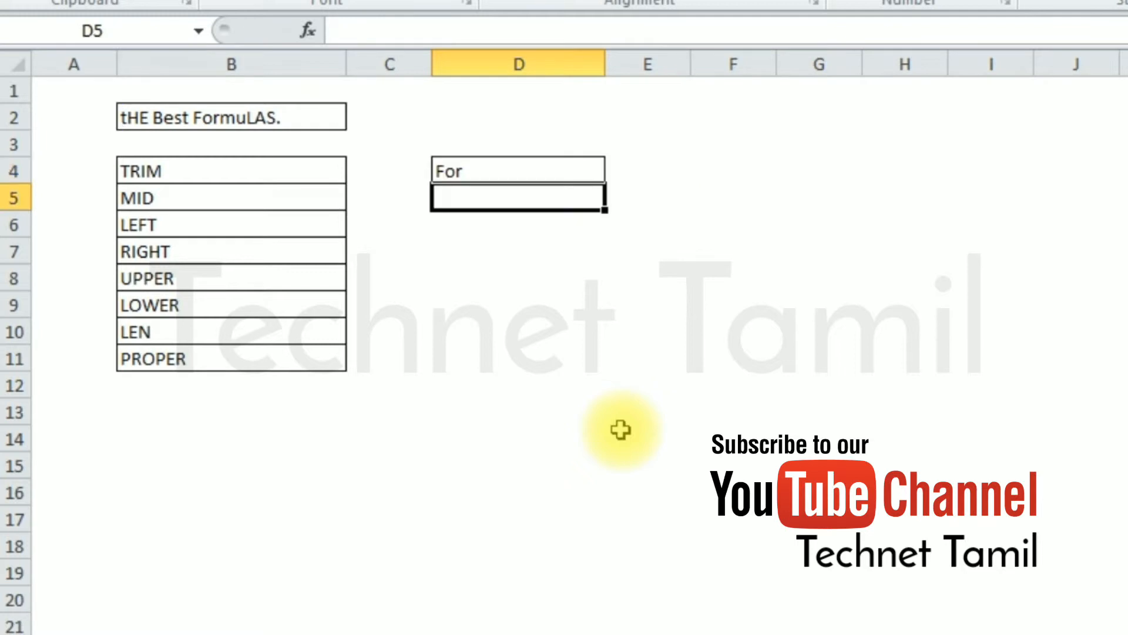
Clear cell D4 and enter the formula =LEFT(B2,3) in it
key("Up")
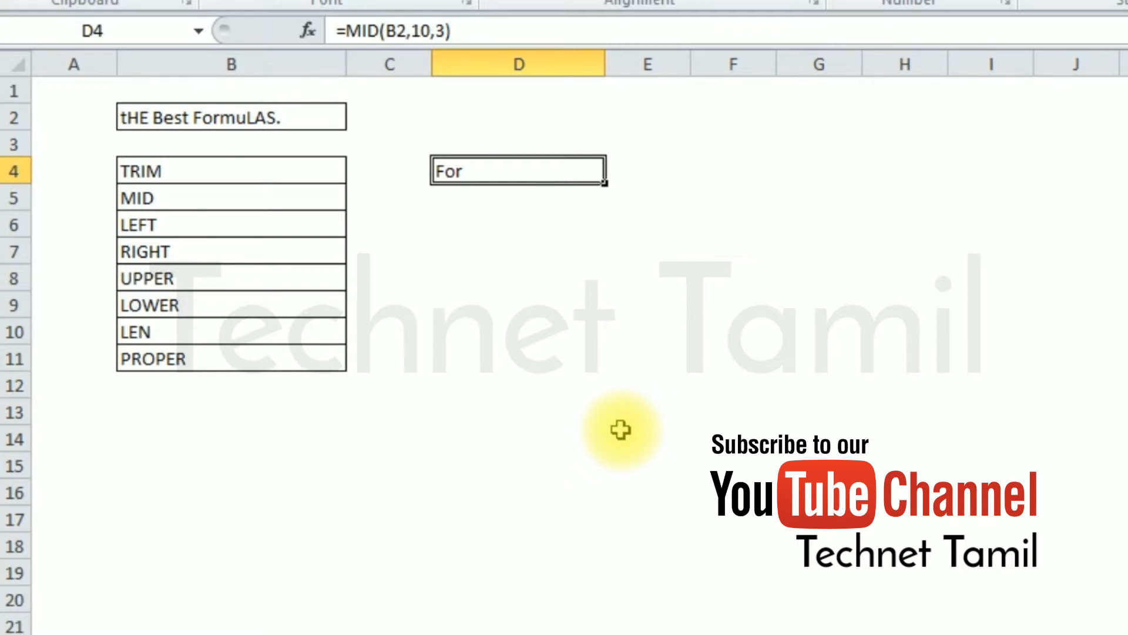
key("Delete")
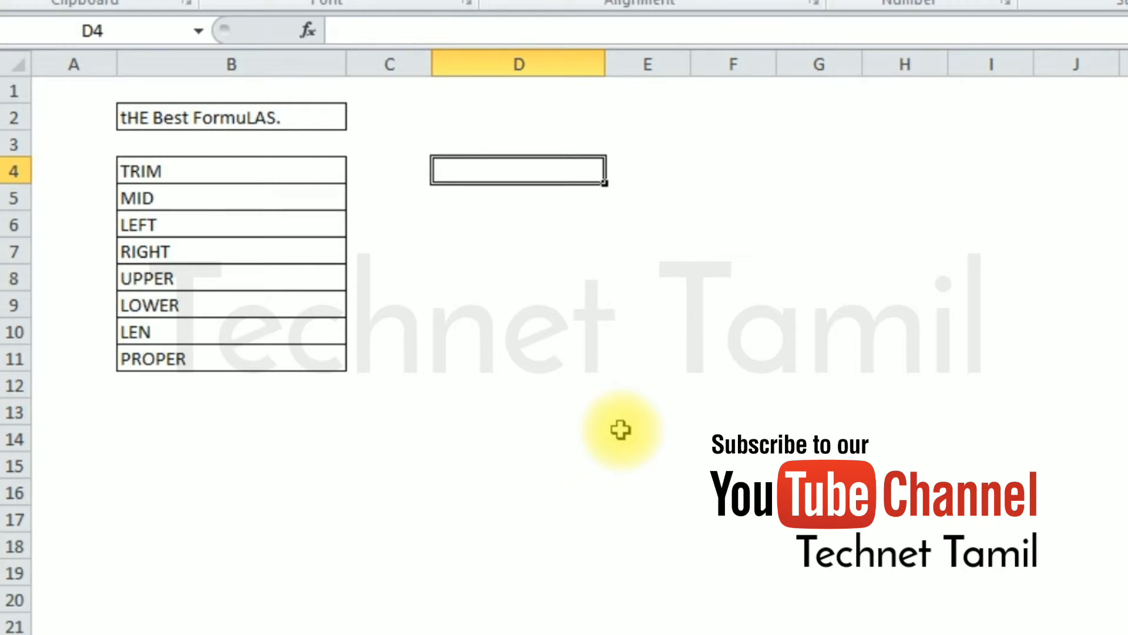
type("=LEFT")
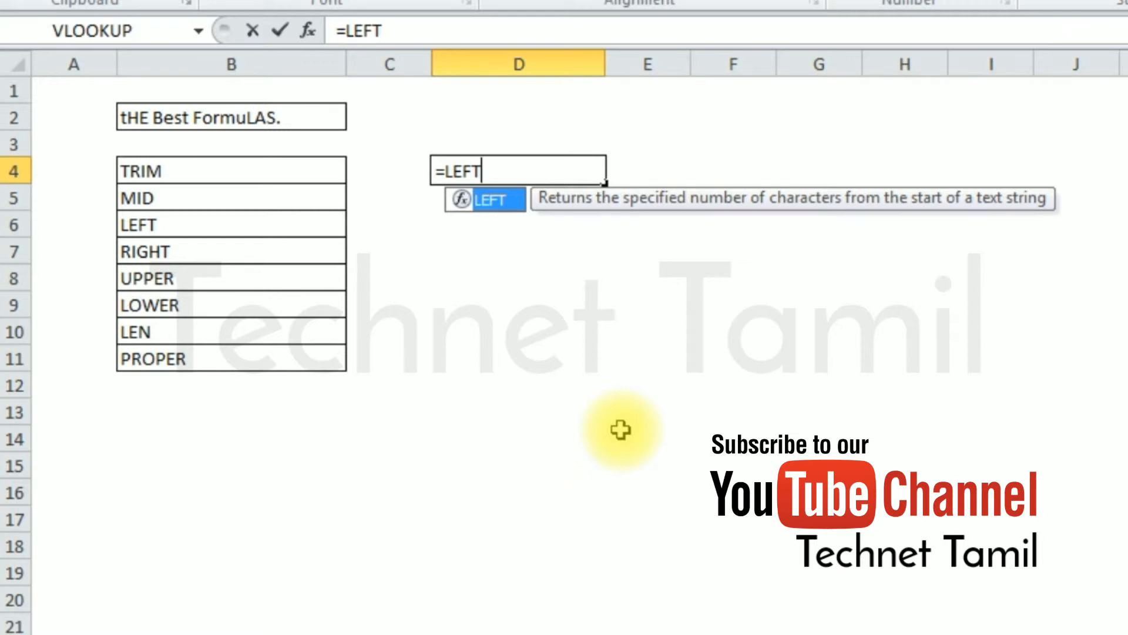
type("(")
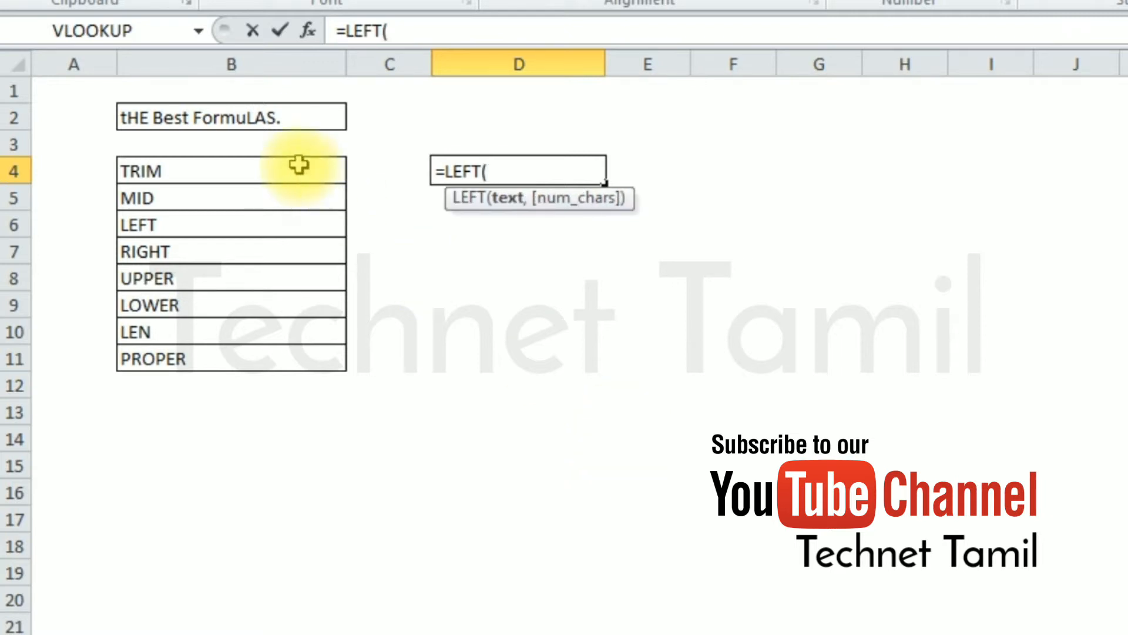
left_click(299, 130)
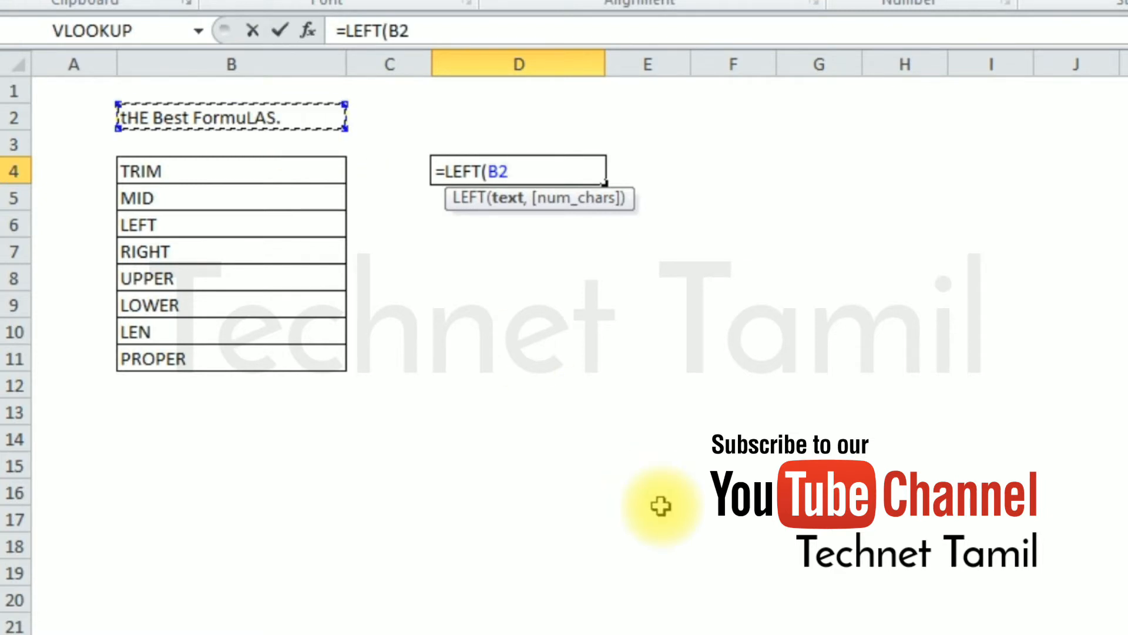
type(",")
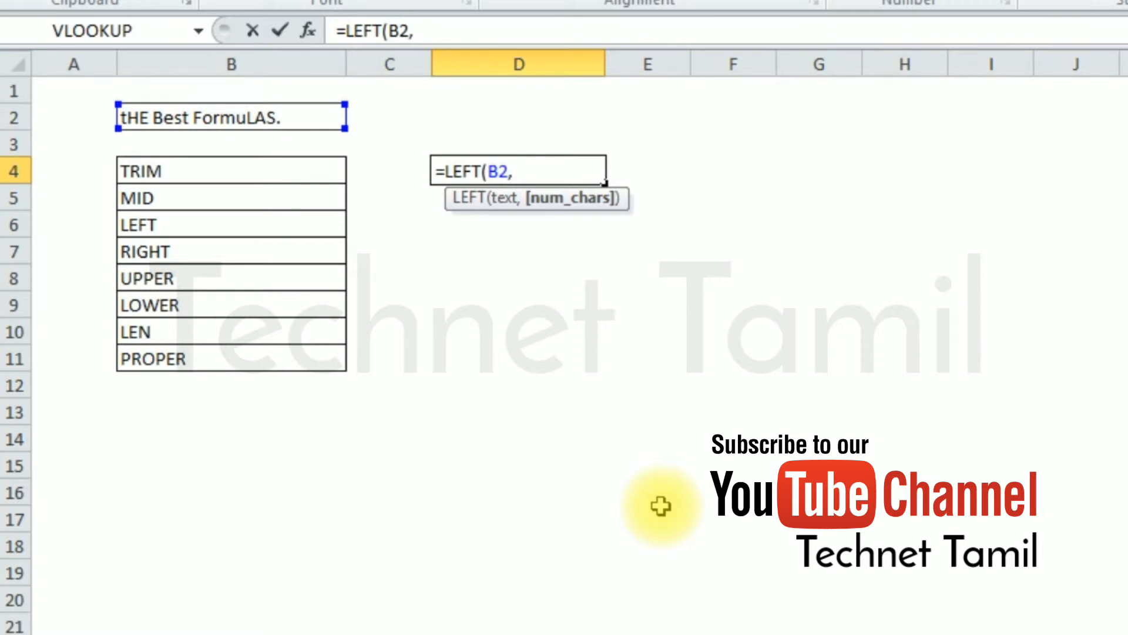
type("3)")
key("Return")
Set the number of characters in D4's LEFT formula to 5
key("Up")
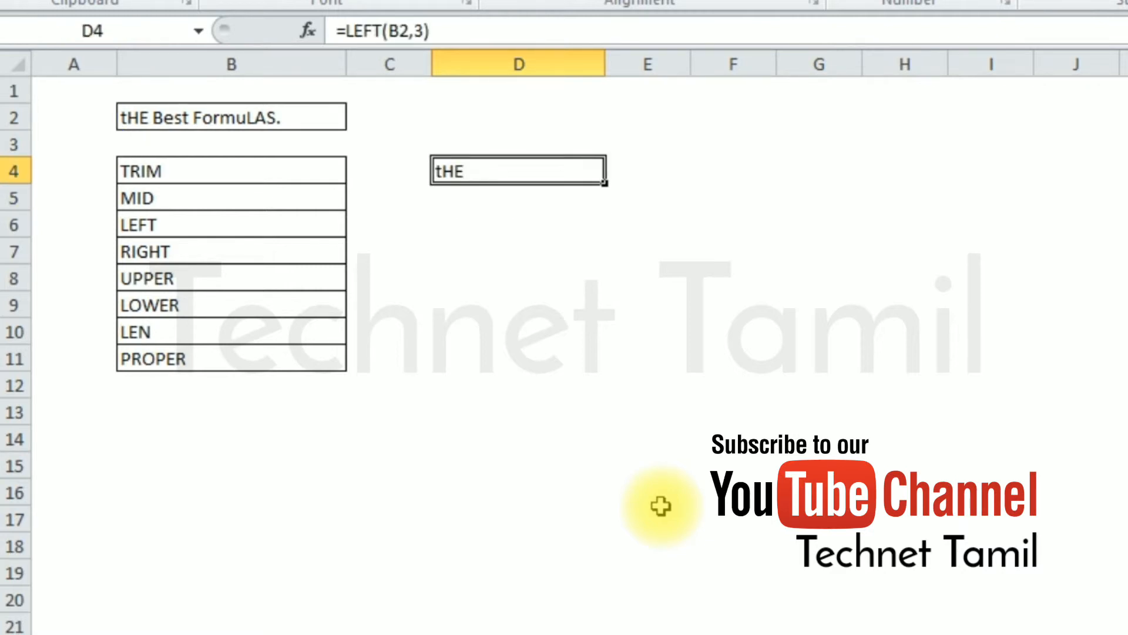
key("F2")
key("Left")
key("Left")
key("Delete")
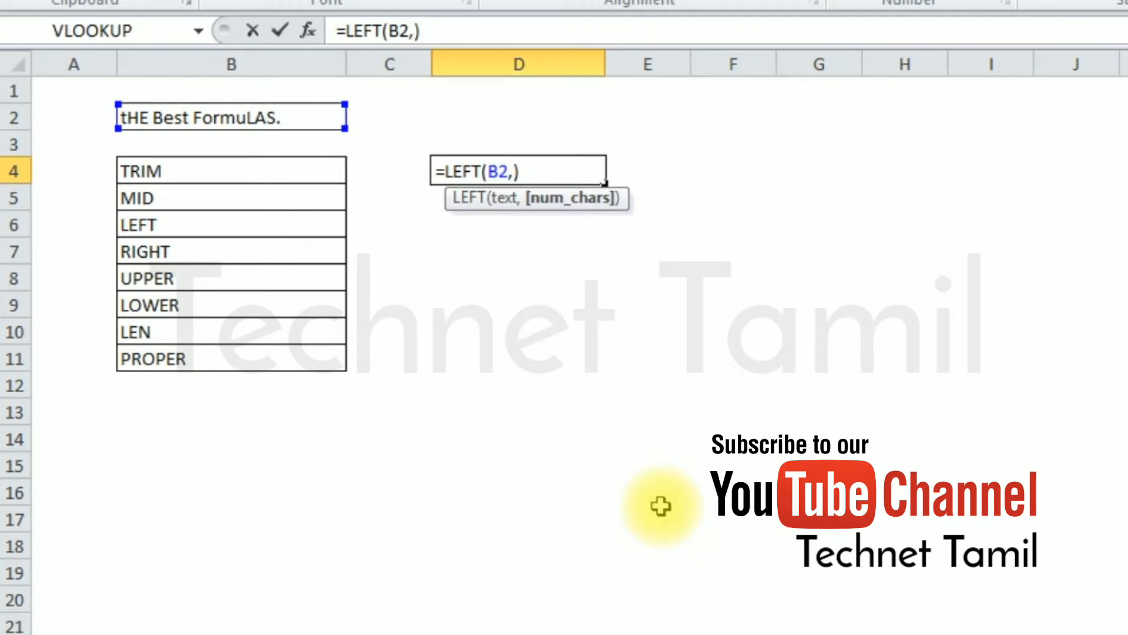
type("5")
key("Return")
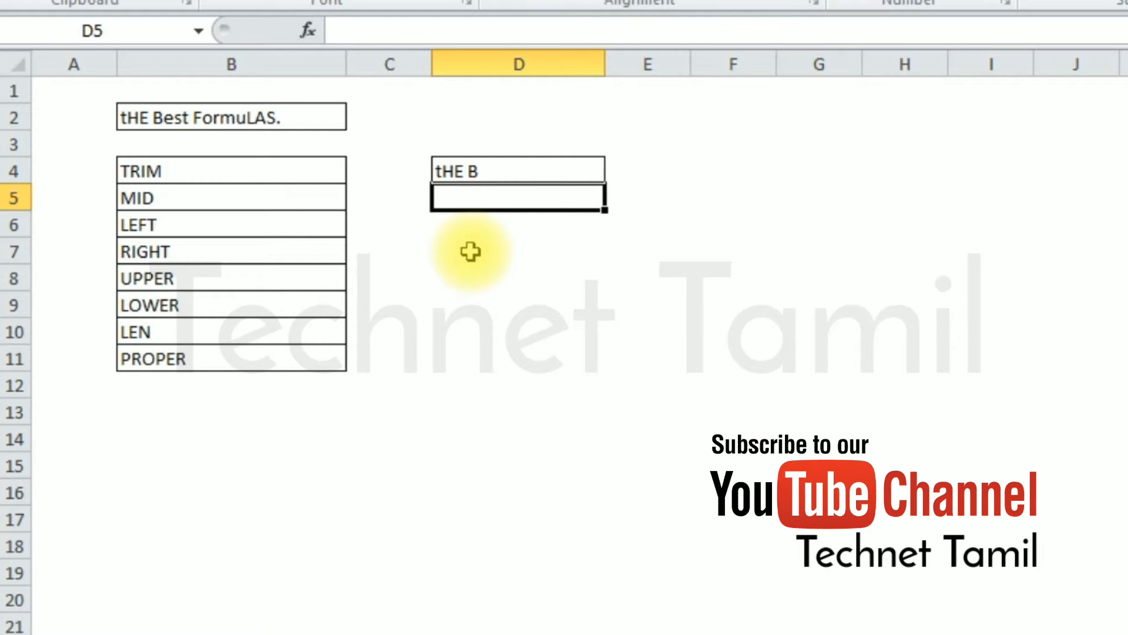
Clear cell D4 and enter the formula =RIGHT(B2,5) in it
key("Up")
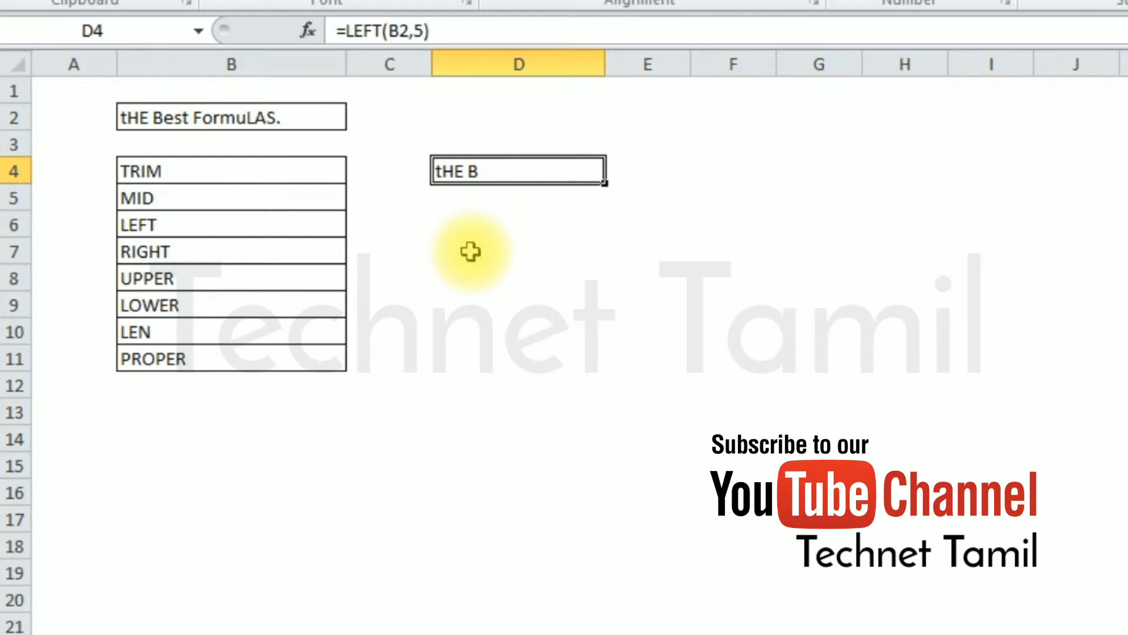
key("Delete")
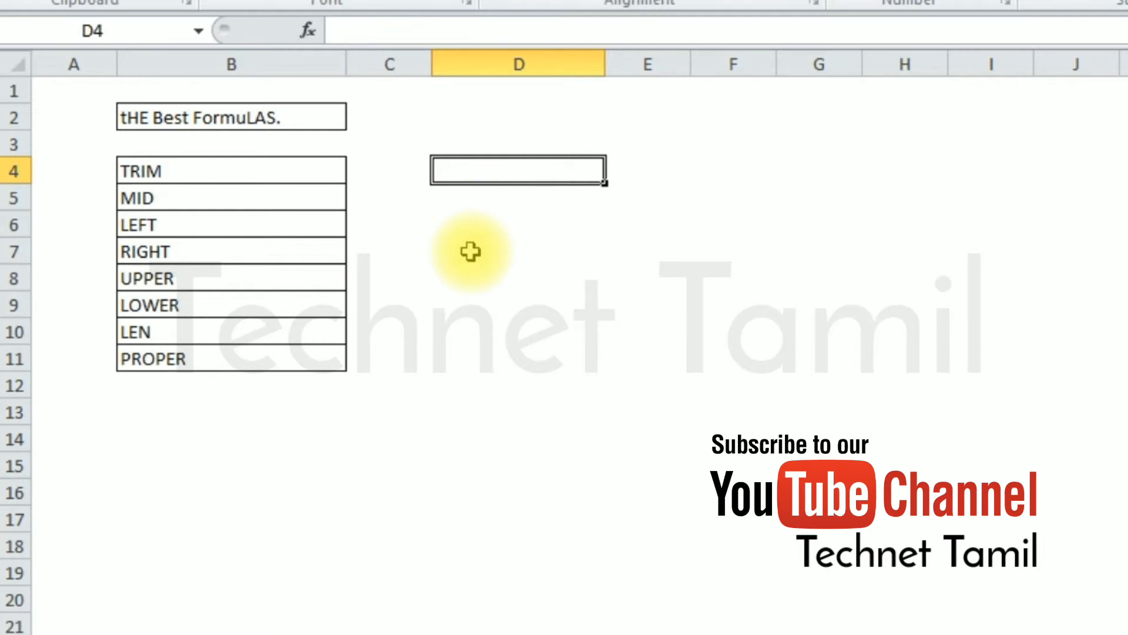
type("=TIR")
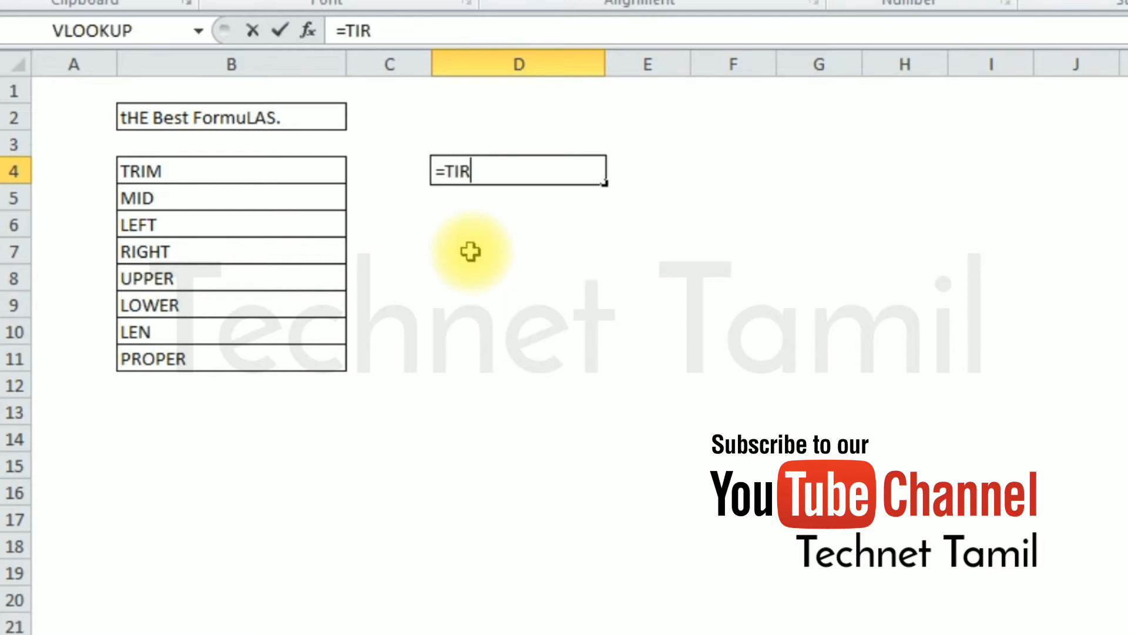
key("BackSpace")
key("BackSpace")
key("BackSpace")
type("RIGHT")
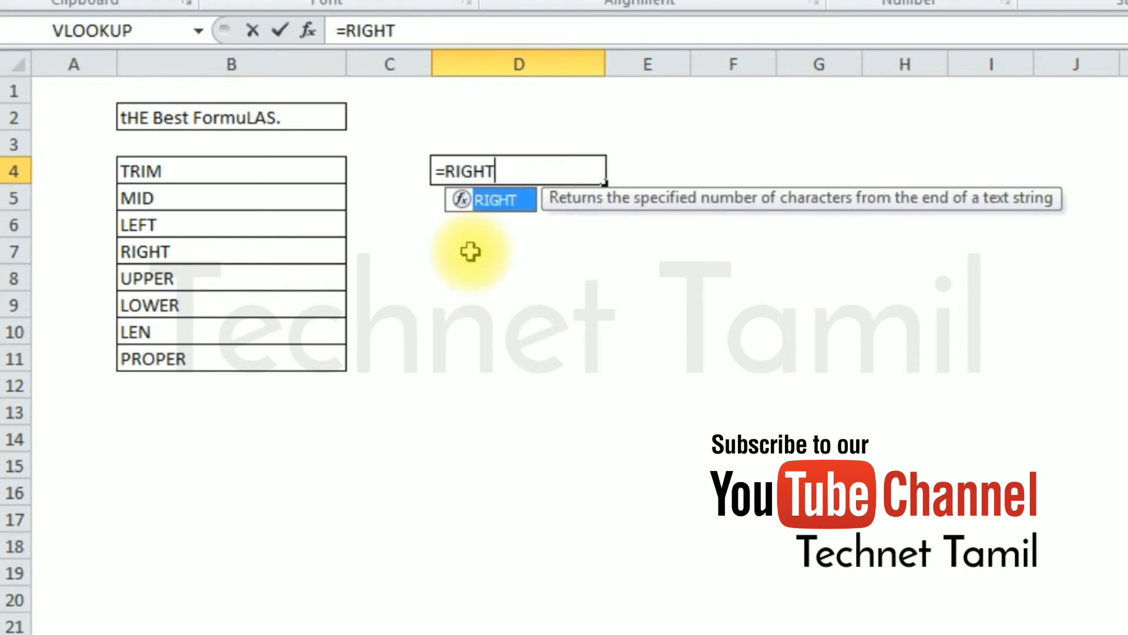
type("(")
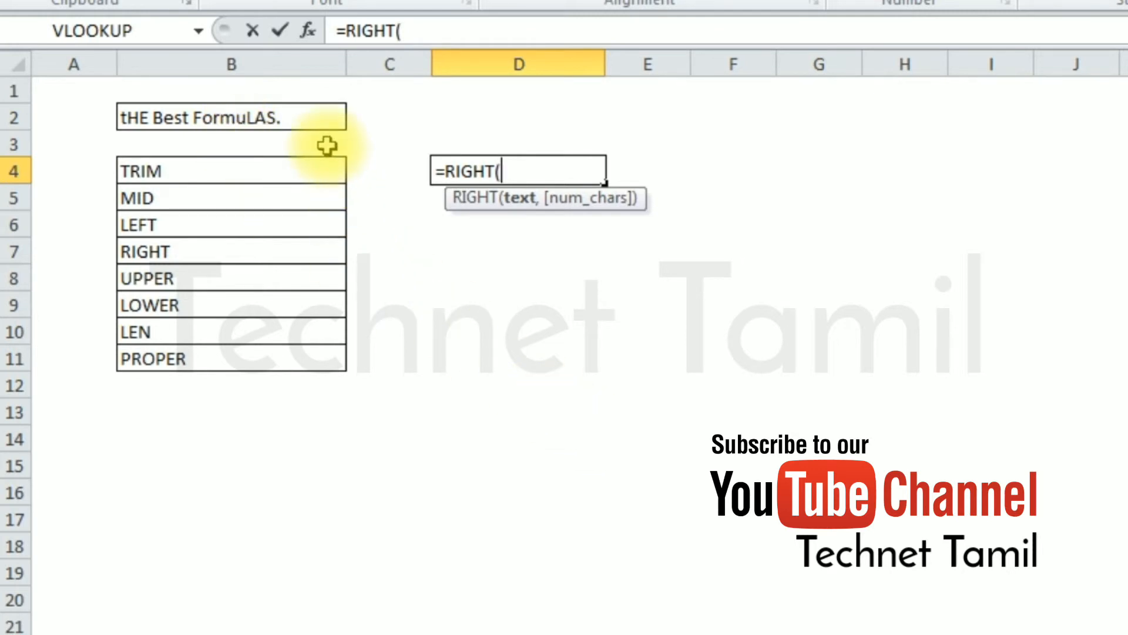
left_click(303, 120)
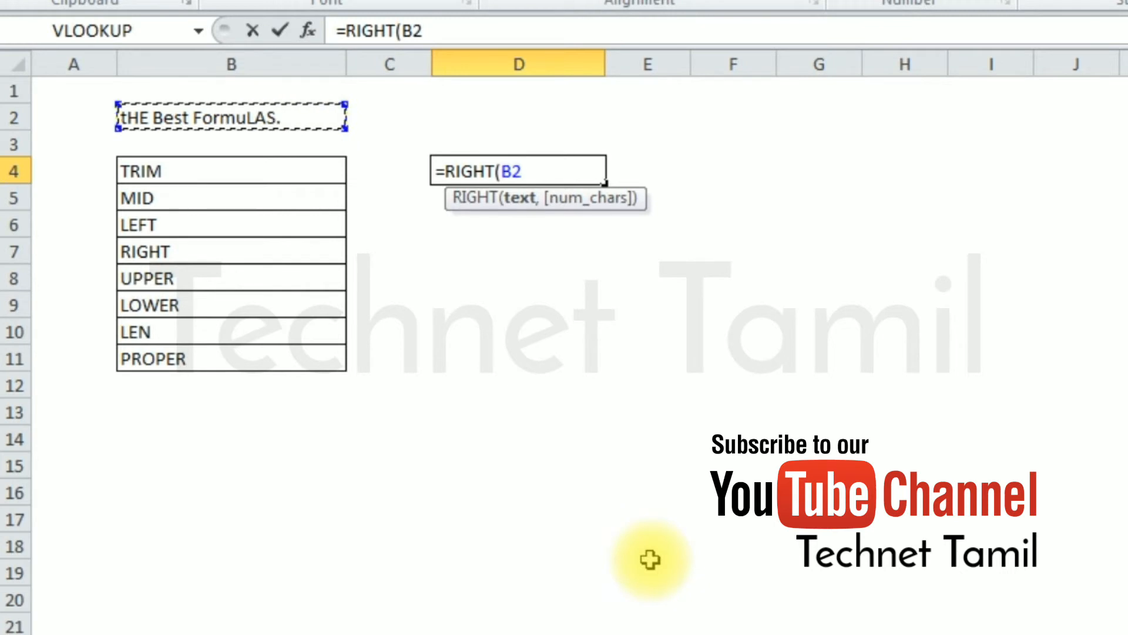
type(",")
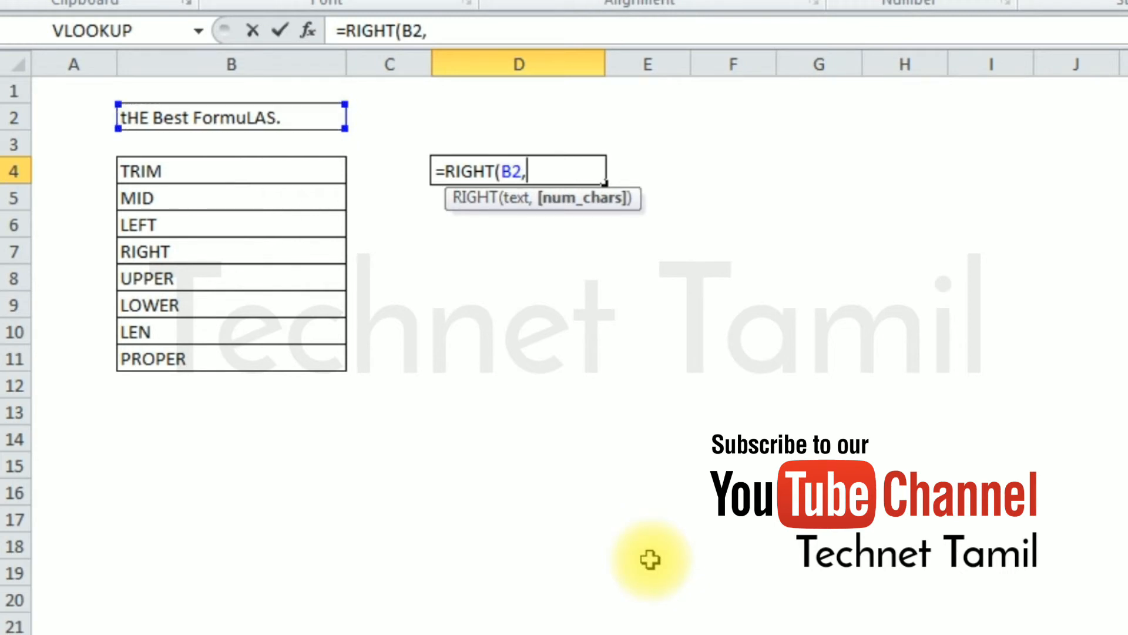
type("5)")
key("Return")
Clear cell D4 and enter the formula =UPPER(B2) in it
key("Up")
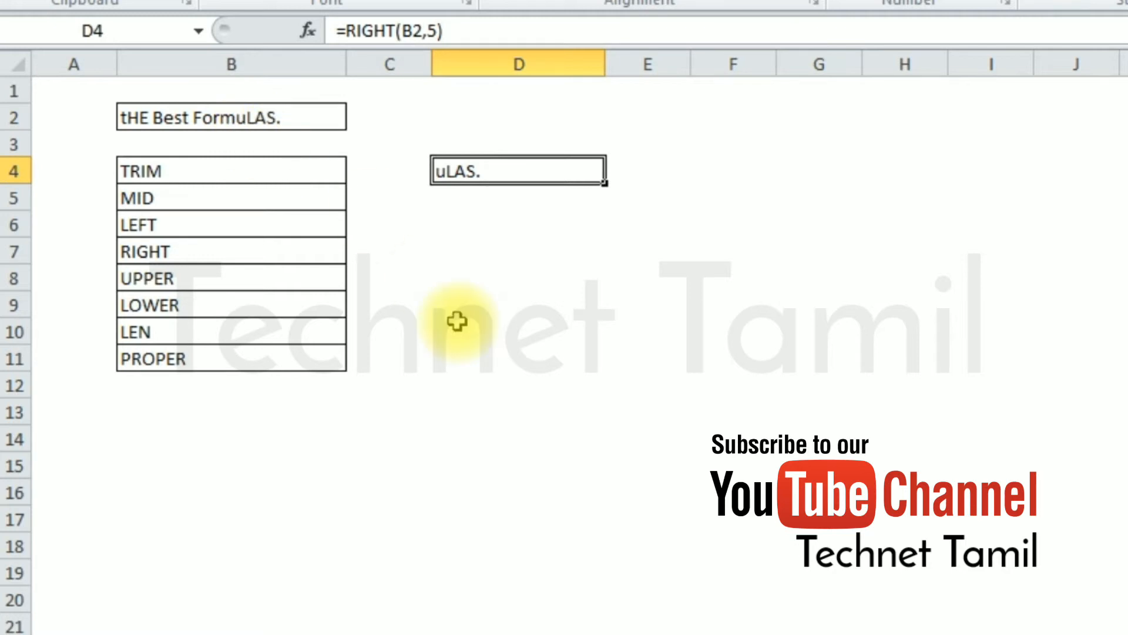
key("Delete")
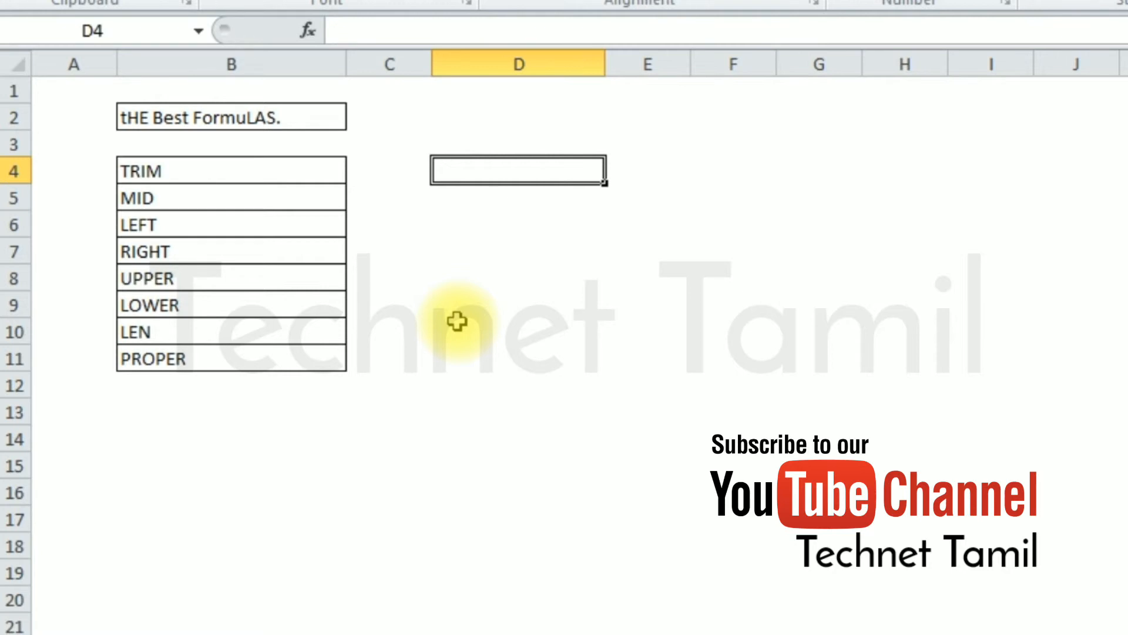
type("=UPO")
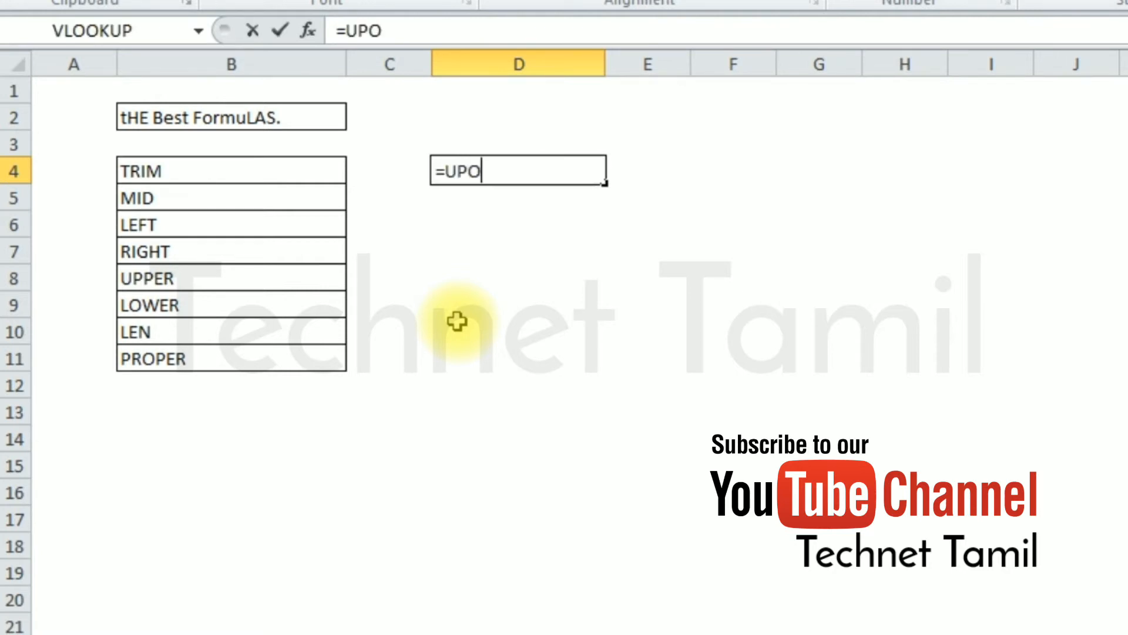
key("BackSpace")
type("PER")
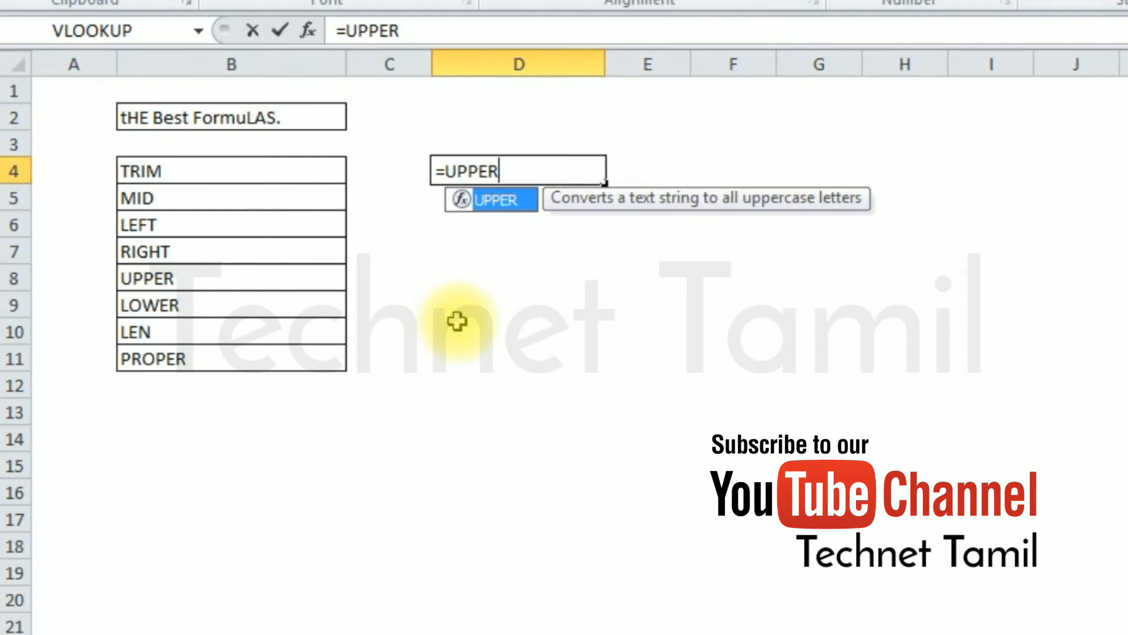
type("(")
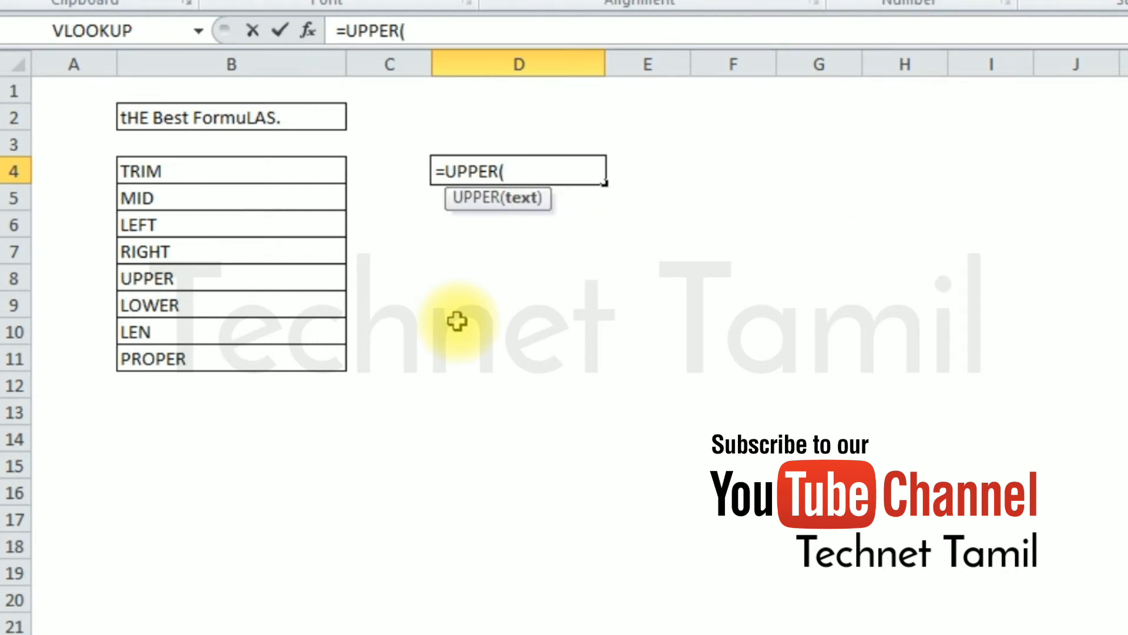
left_click(235, 113)
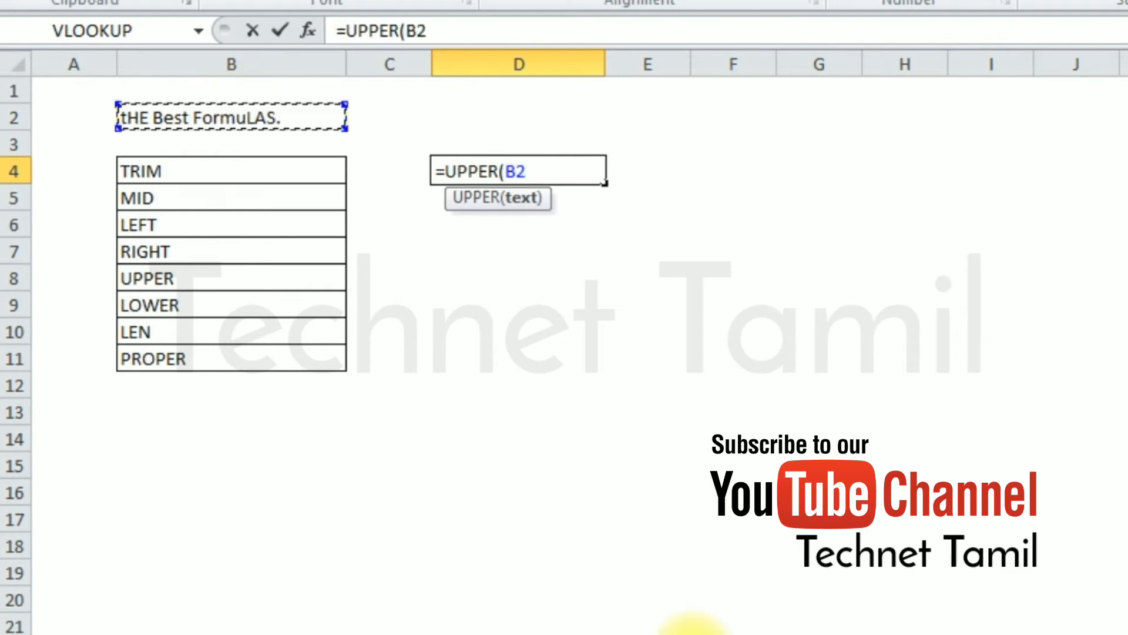
type(")")
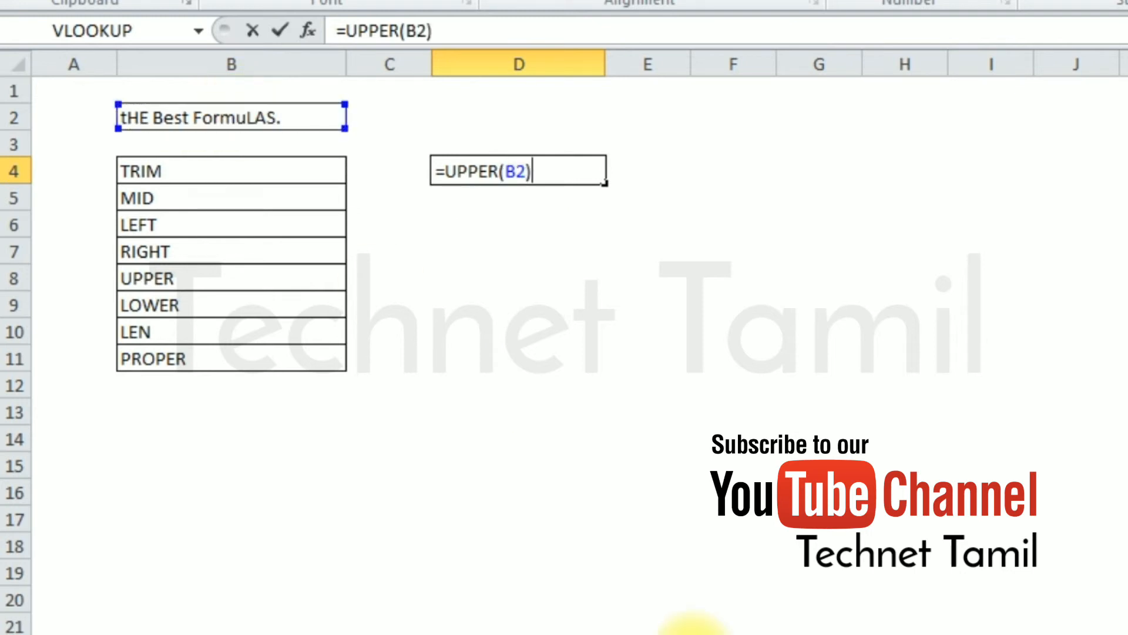
key("Return")
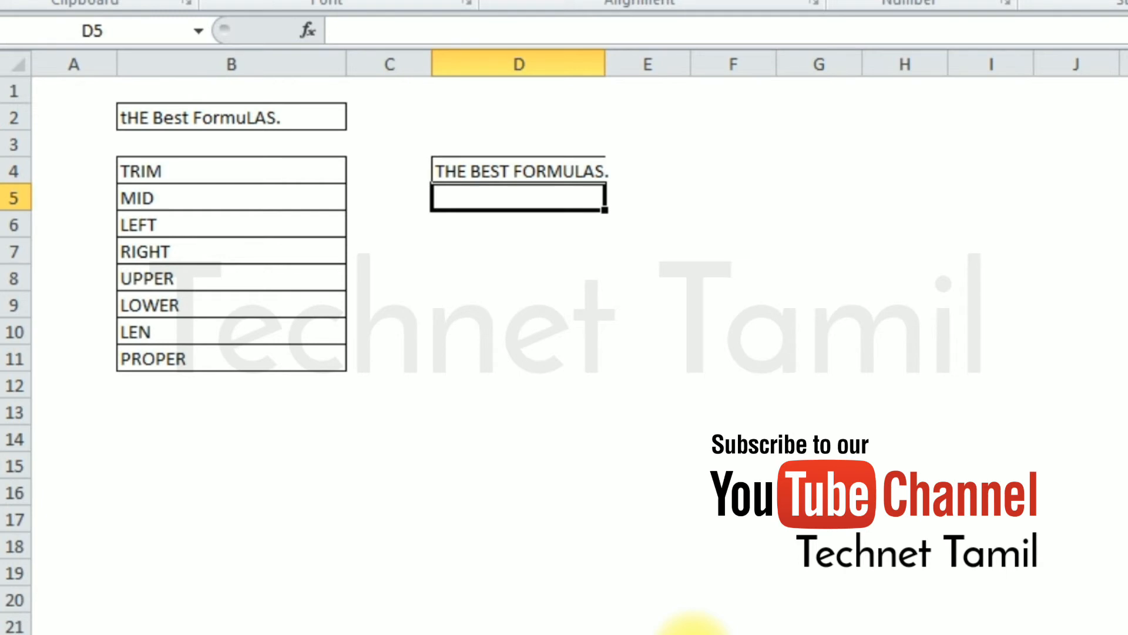
AutoFit the width of column D to the uppercase text in D4
left_click(605, 174)
key("alt+h")
key("o")
key("i")
key("Down")
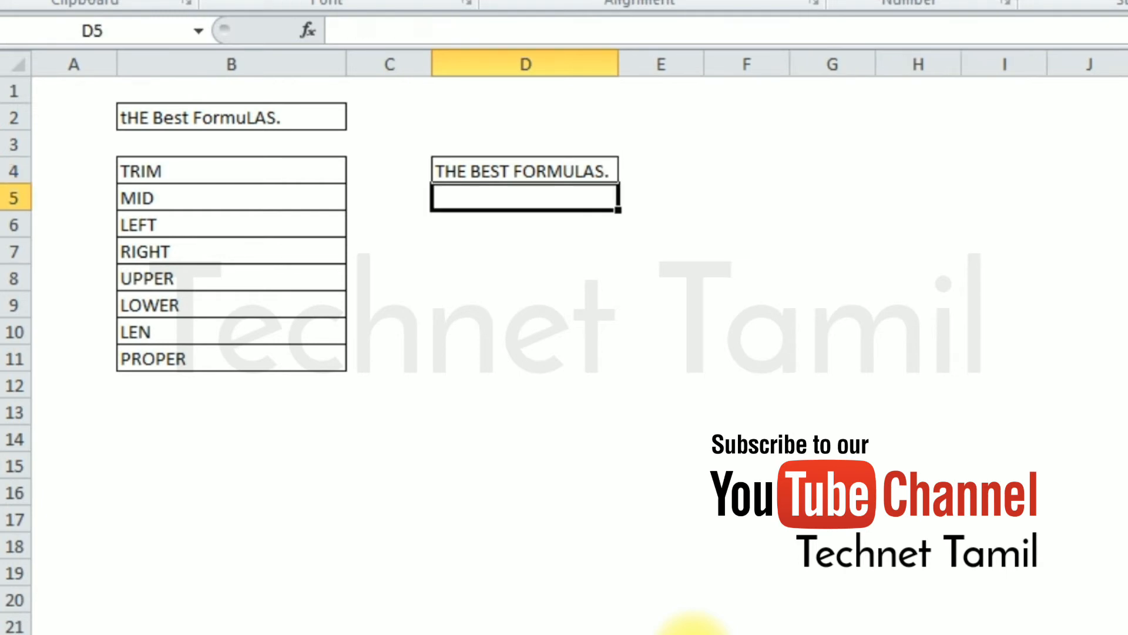
Replace the UPPER formula in cell D4 with =LOWER(B2)
key("Down")
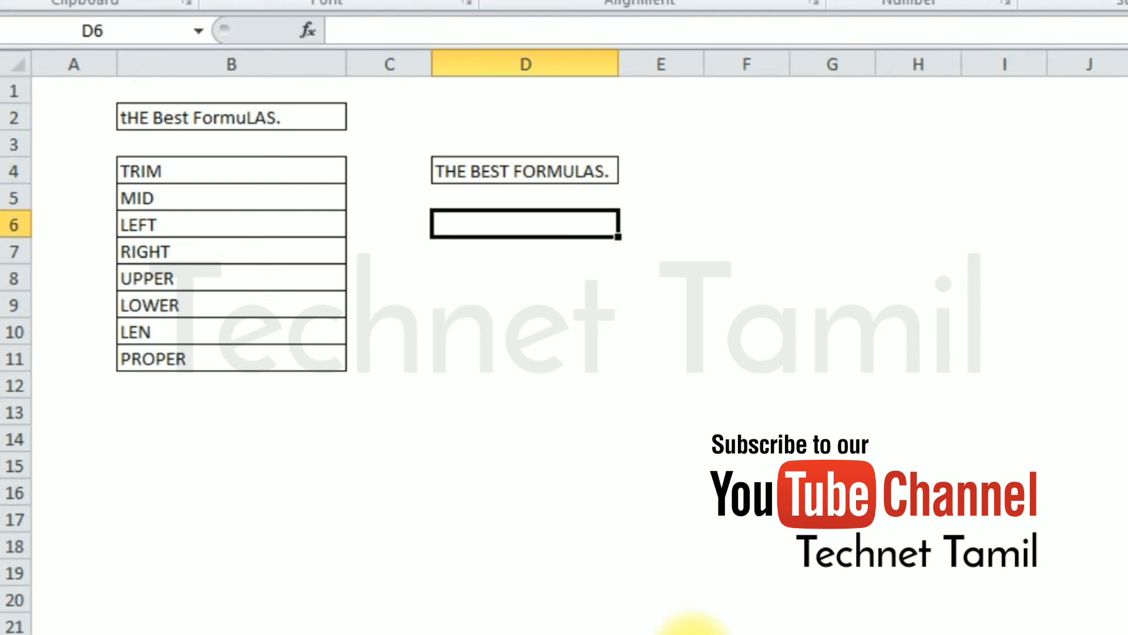
key("Up")
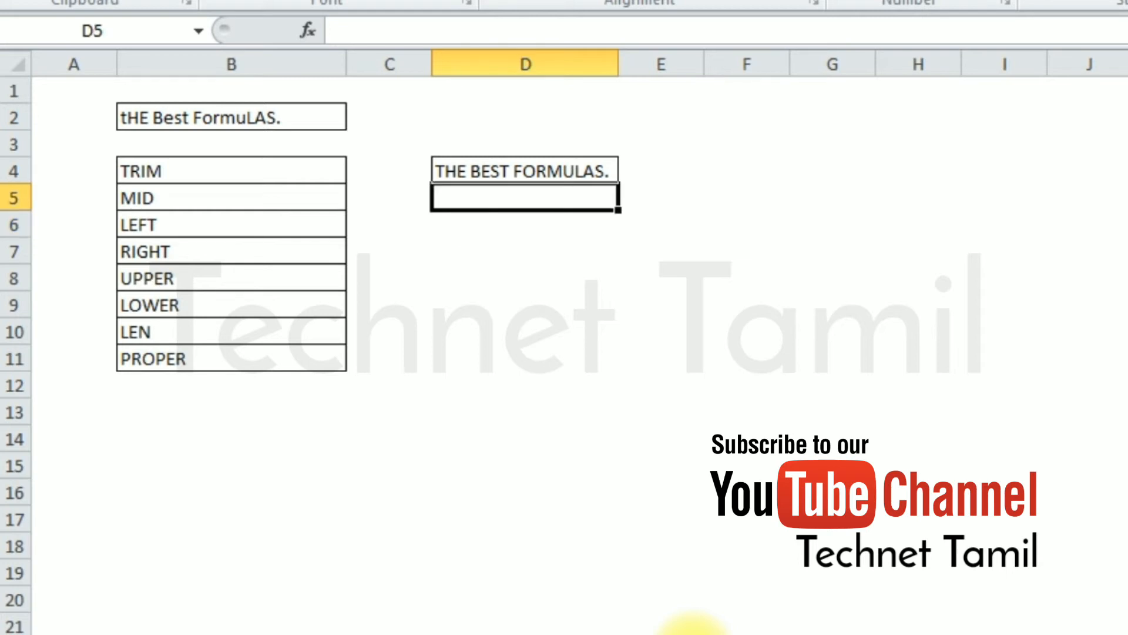
key("Up")
type("=LOWER(")
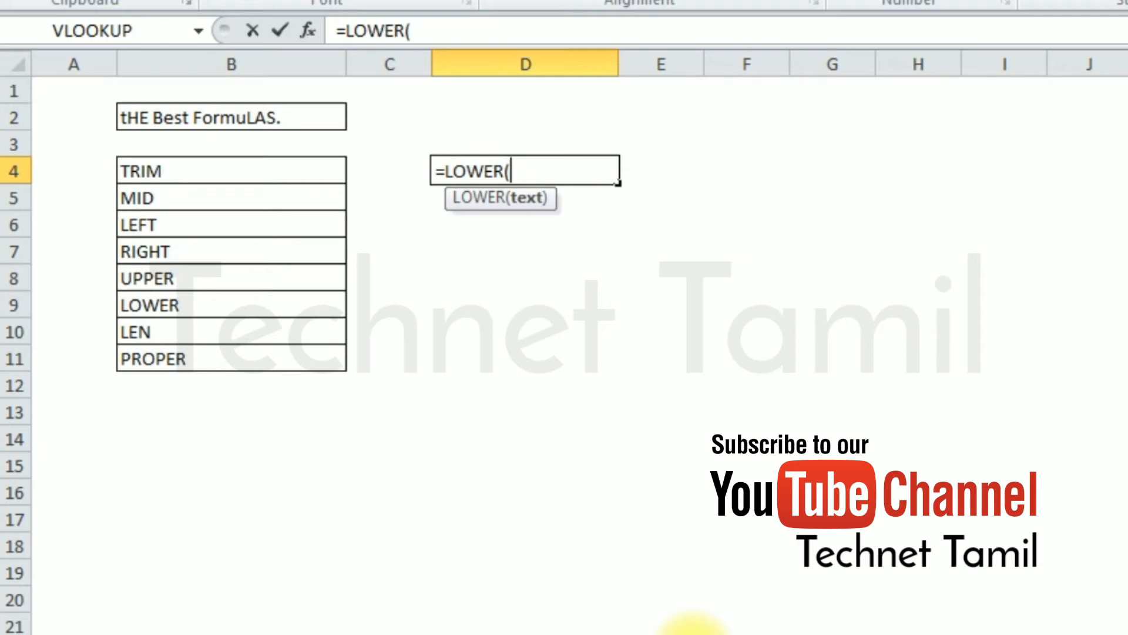
left_click(232, 126)
type(")")
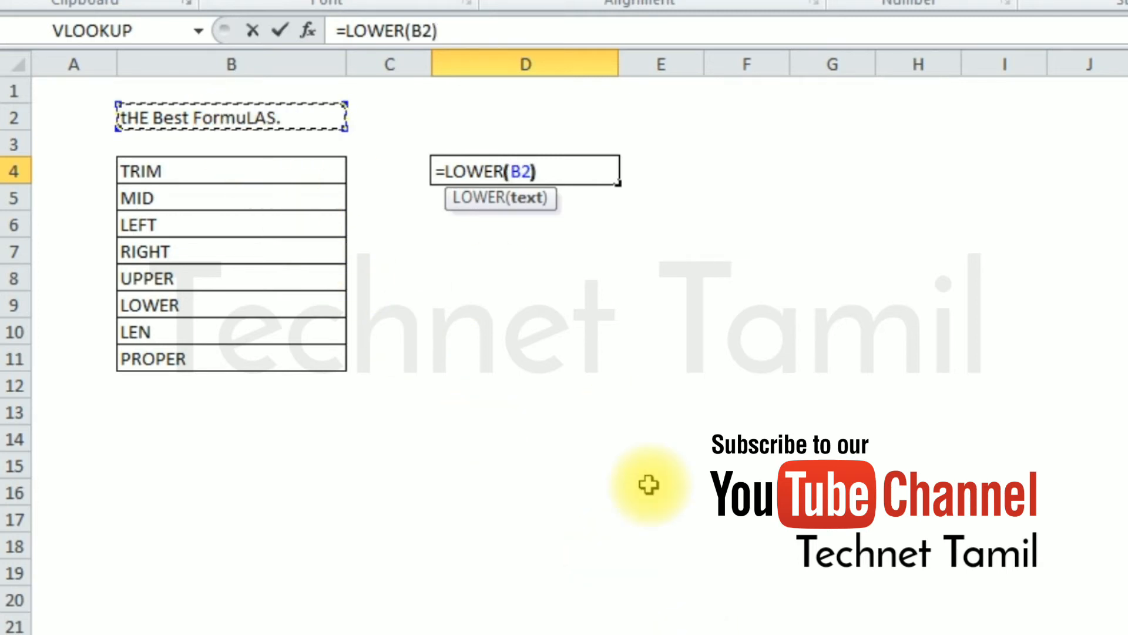
key("Return")
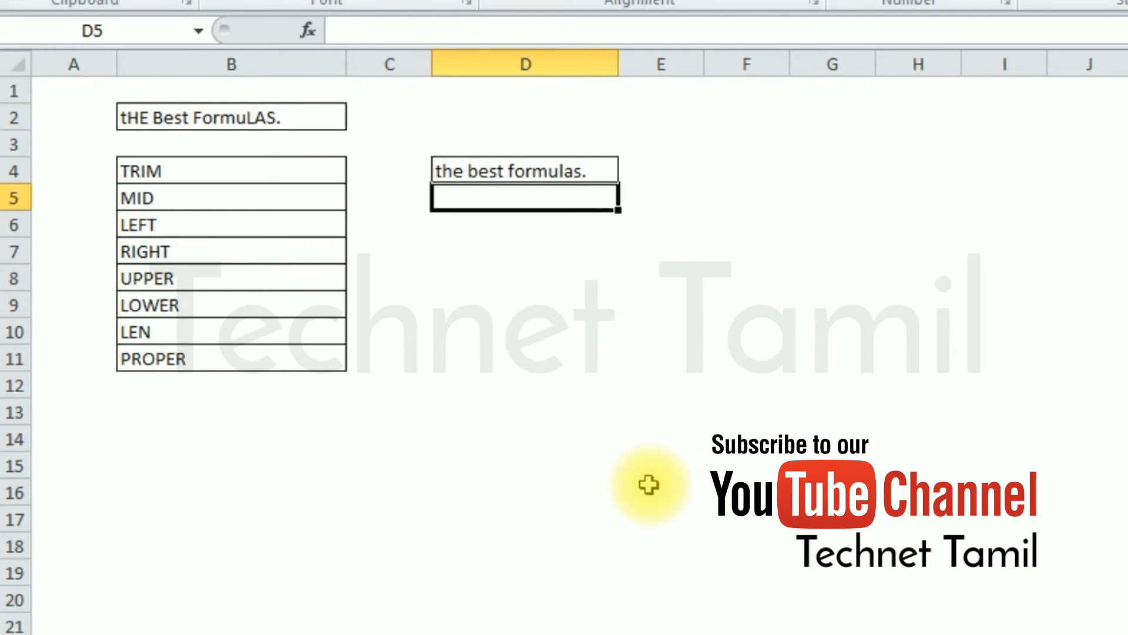
Clear cell D4 and enter the formula =LEN(B2) to count the characters in B2
key("Up")
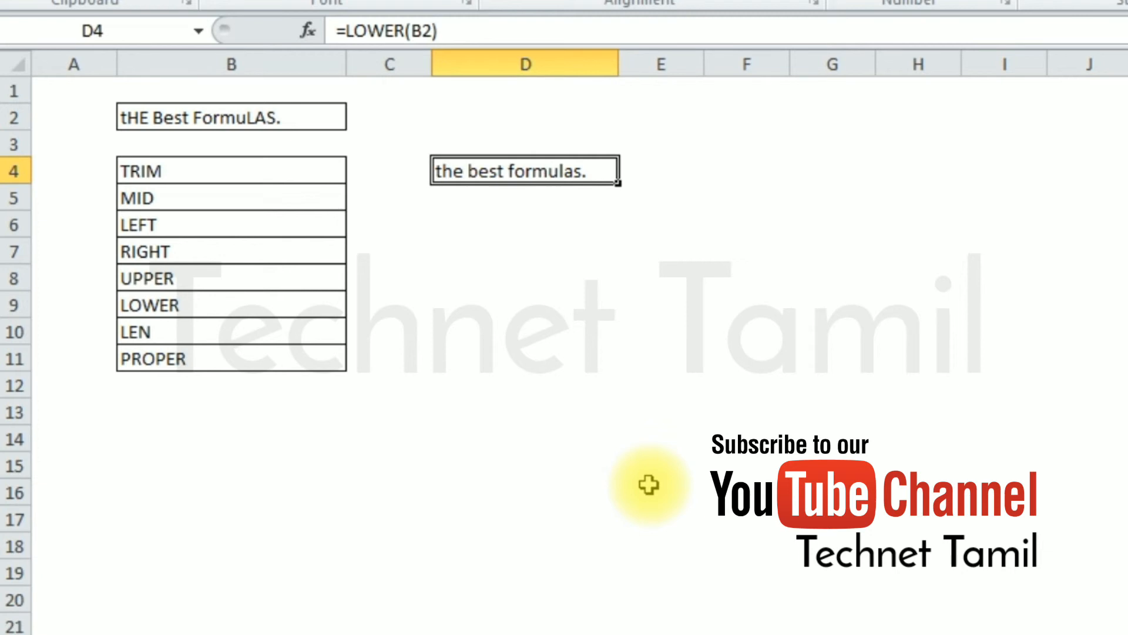
key("Delete")
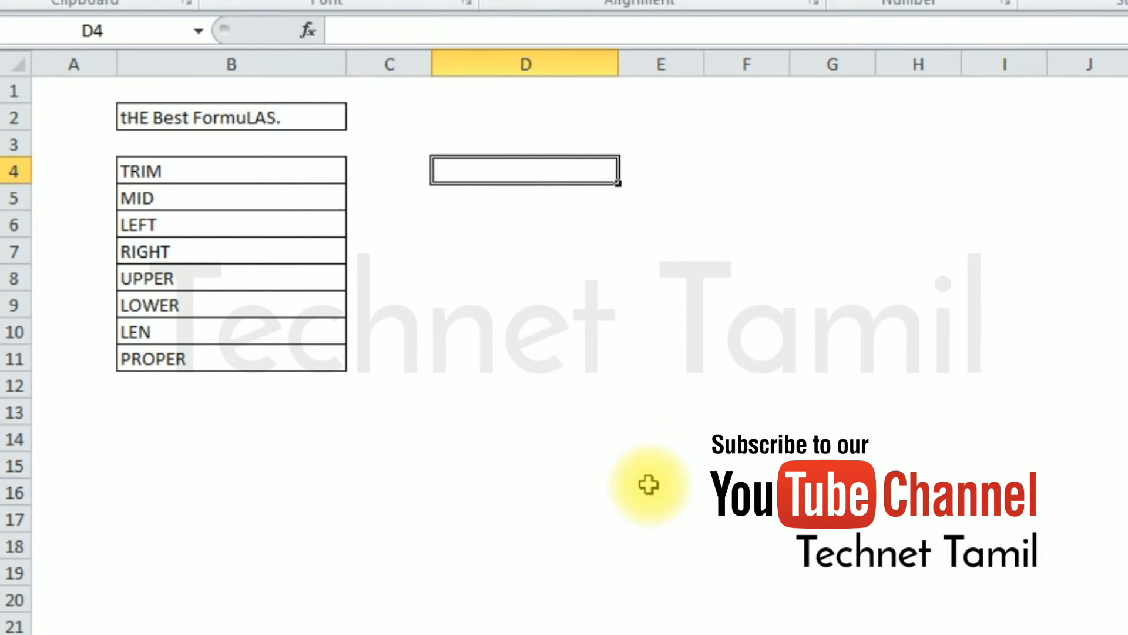
type("=LEN(")
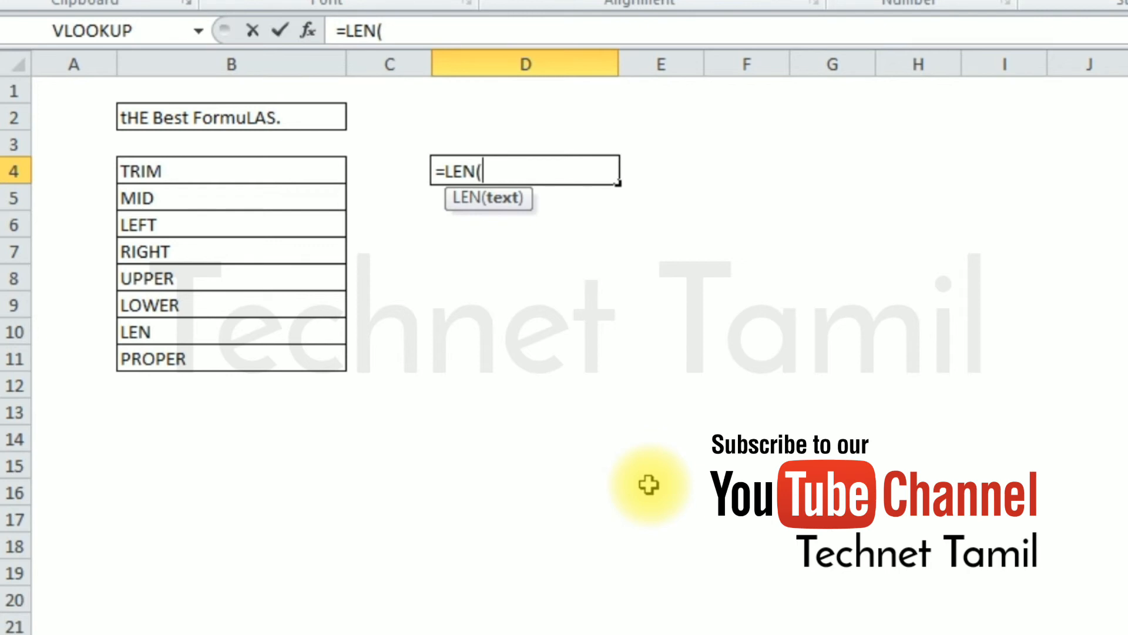
left_click(288, 120)
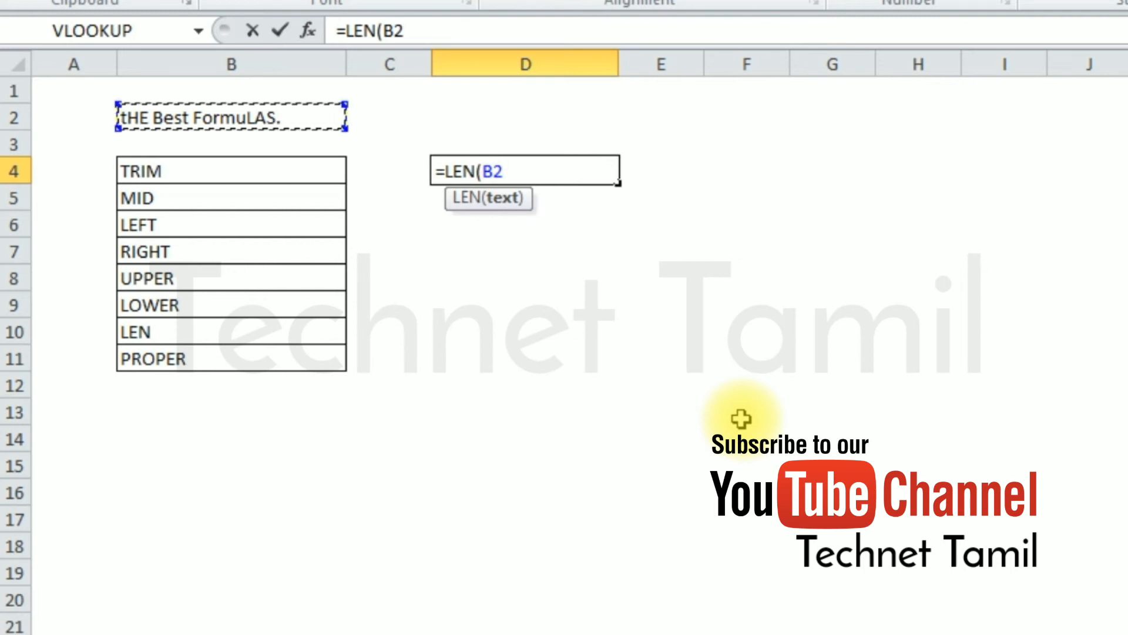
type(")")
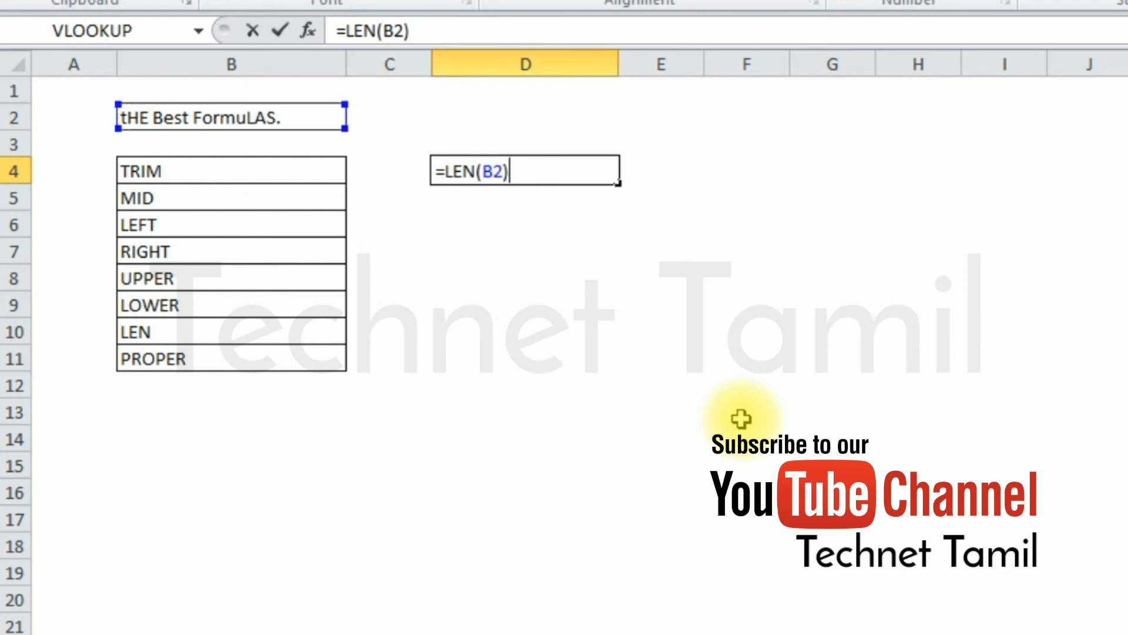
key("Return")
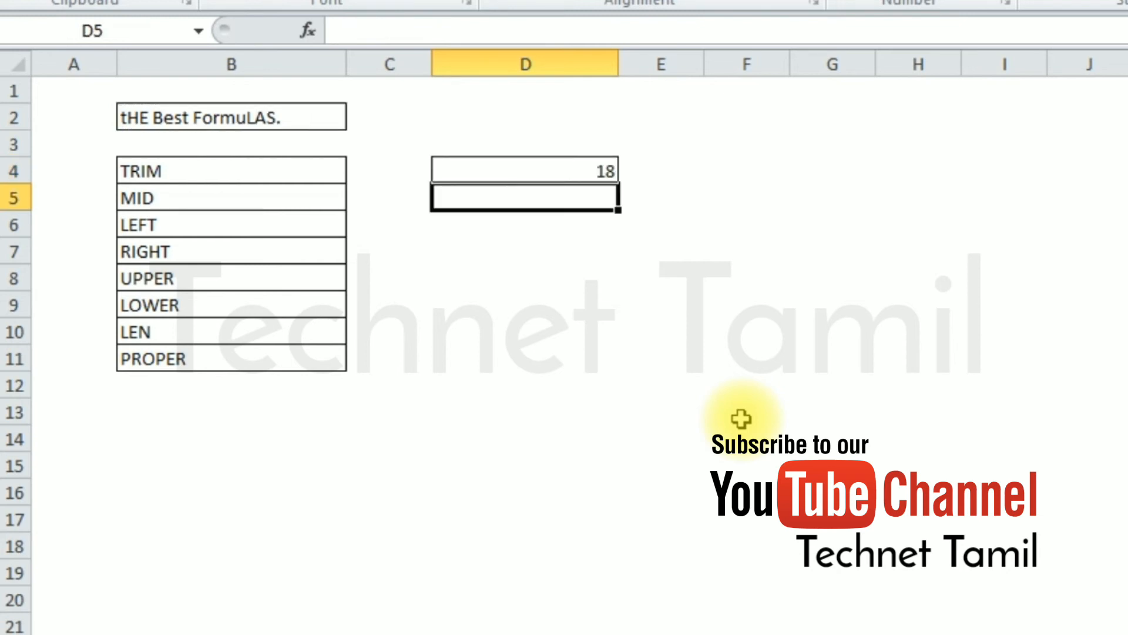
Clear cell D4 and enter the formula =PROPER(B2) in it
key("Up")
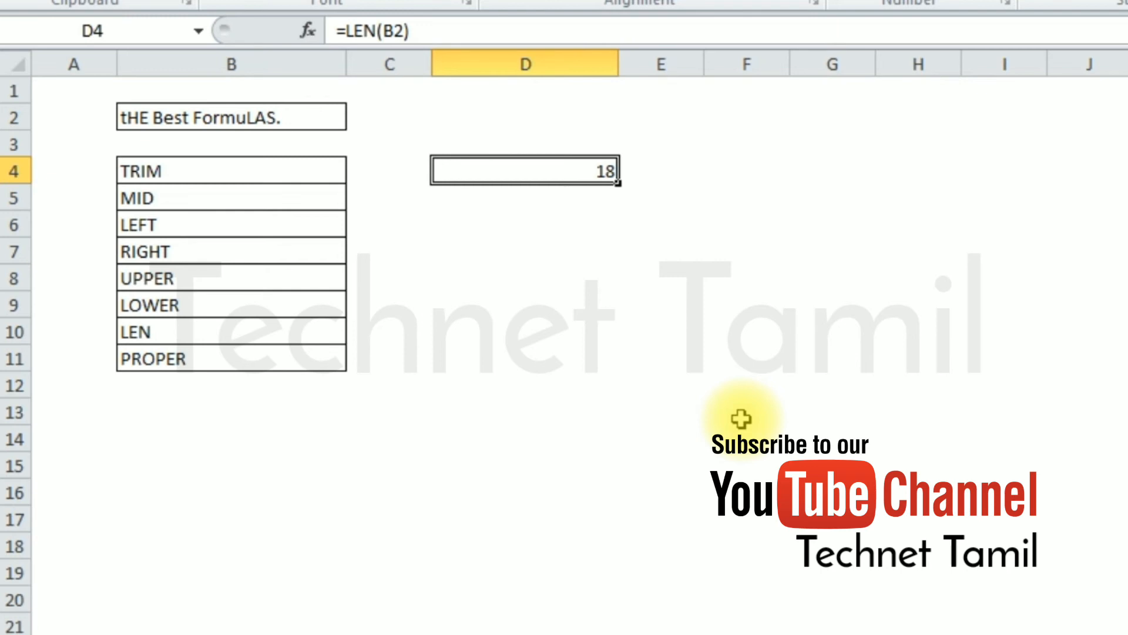
key("Delete")
type("=")
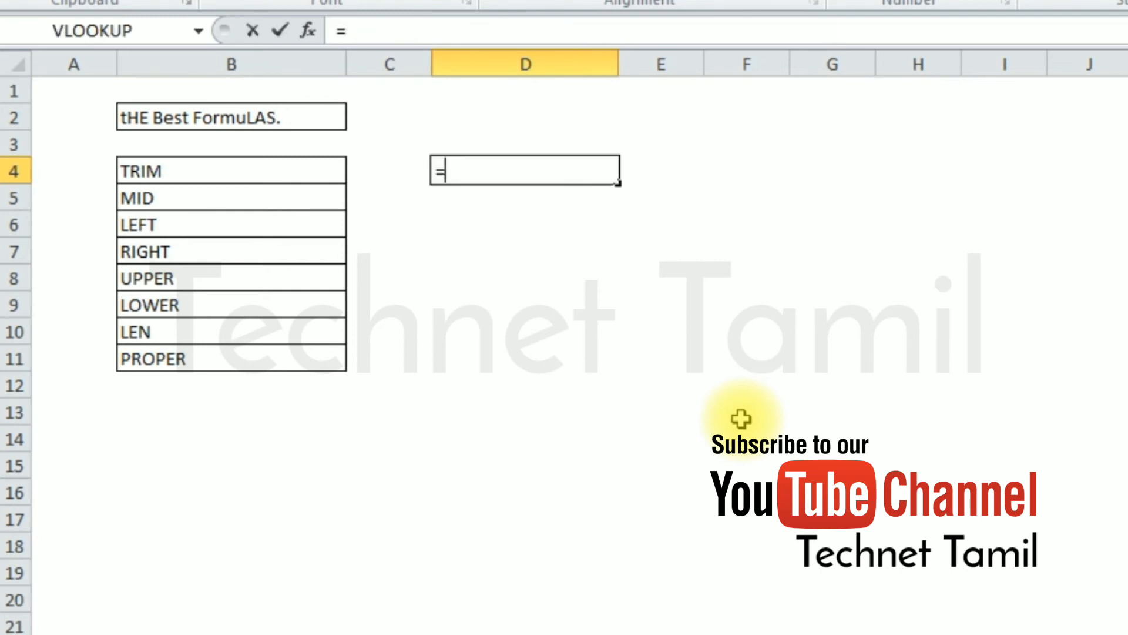
type("PROPER")
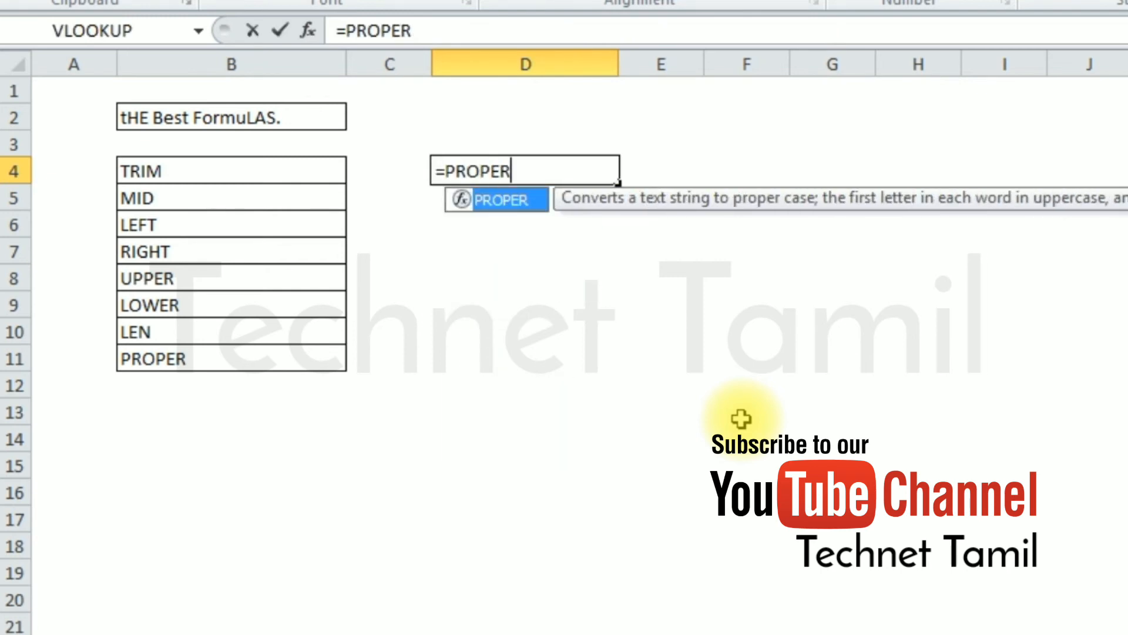
type("(")
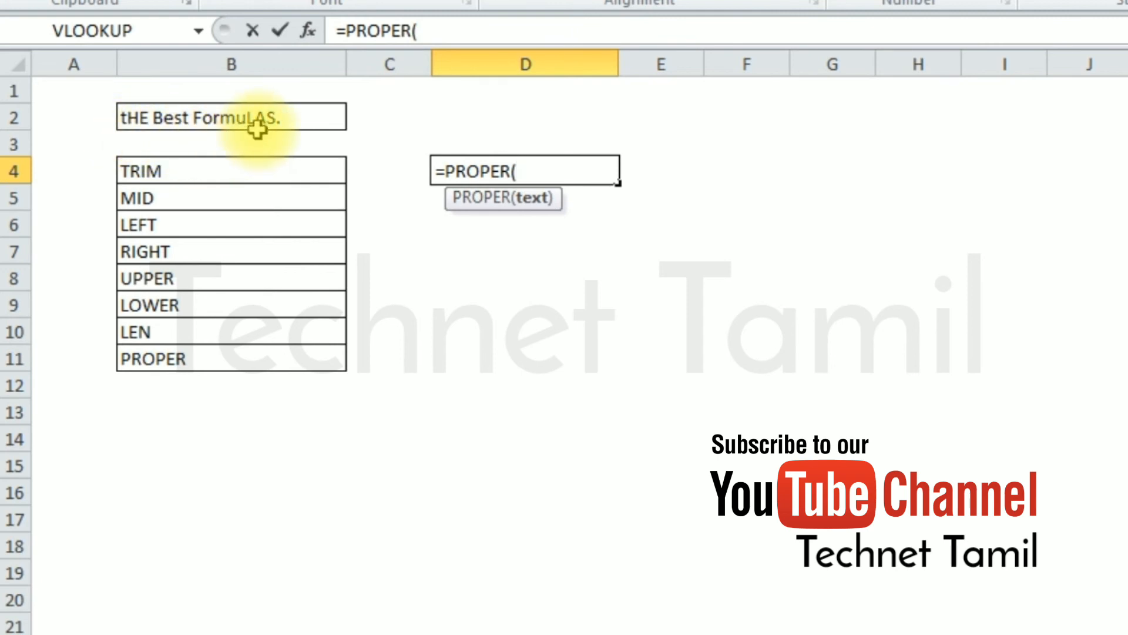
left_click(227, 115)
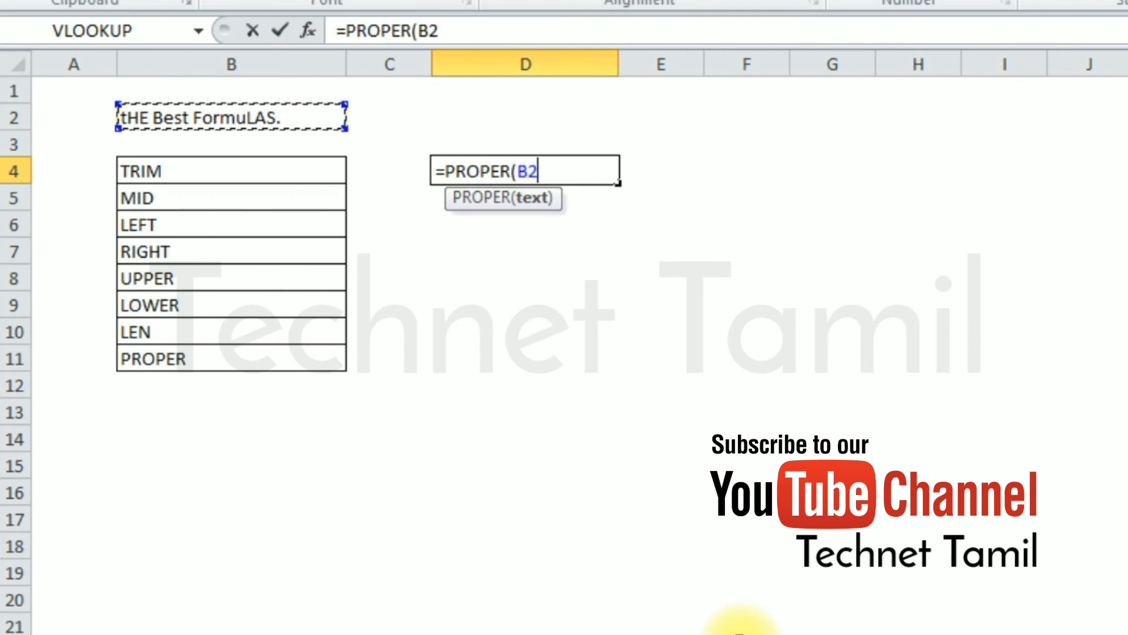
type(")")
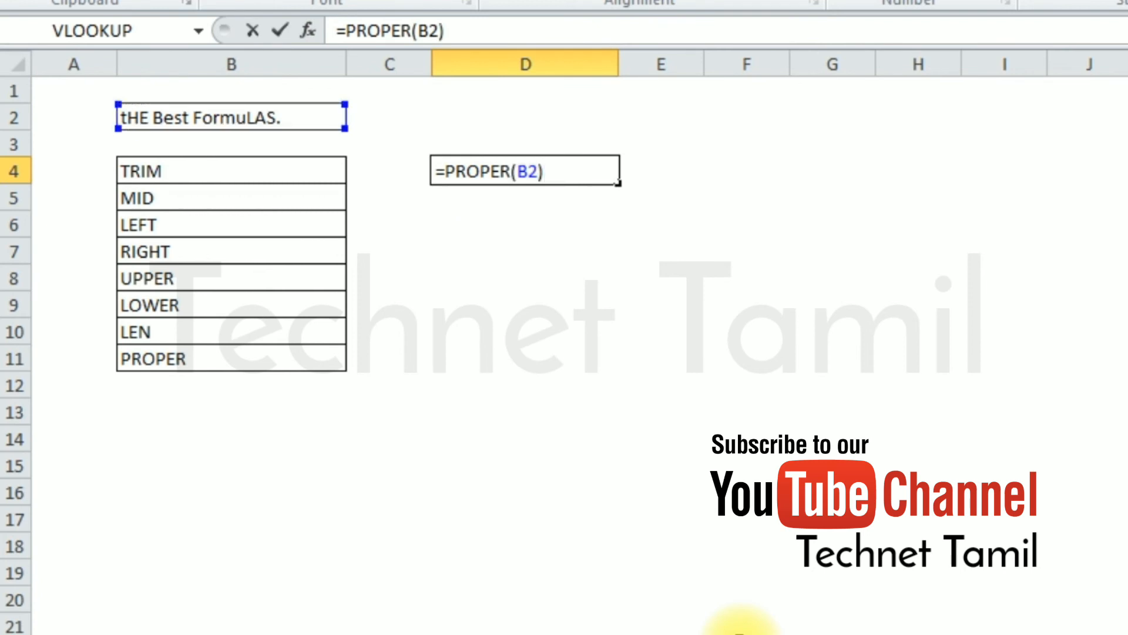
key("Return")
key("Down")
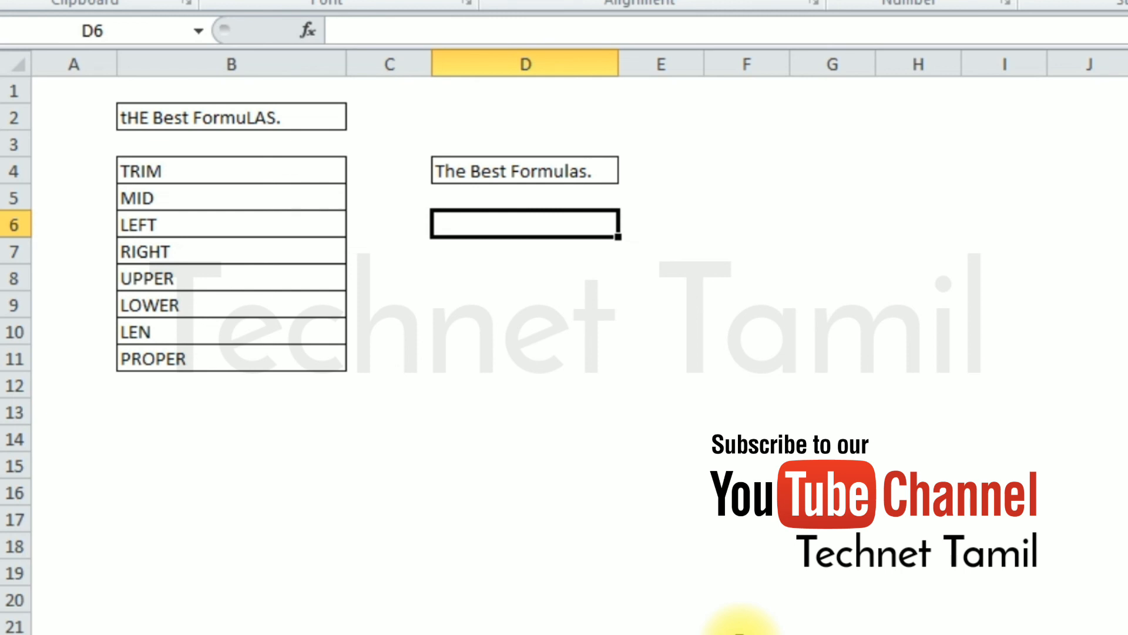
Switch to the next blank worksheet, then hide the formula bar and show it again
key("ctrl+Page_Down")
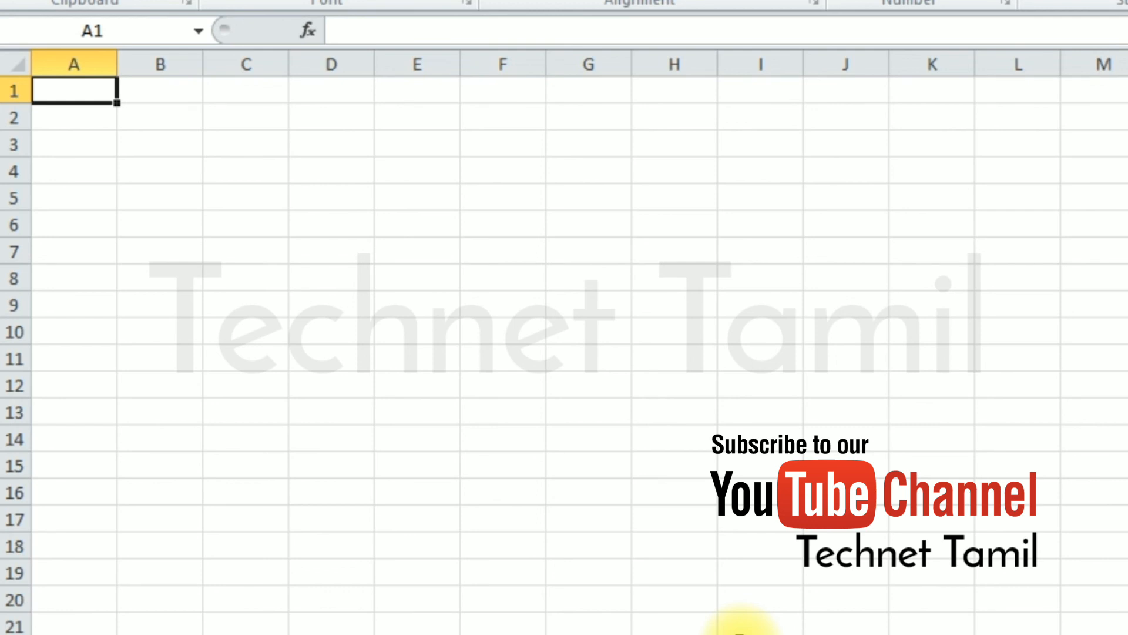
key("alt+w")
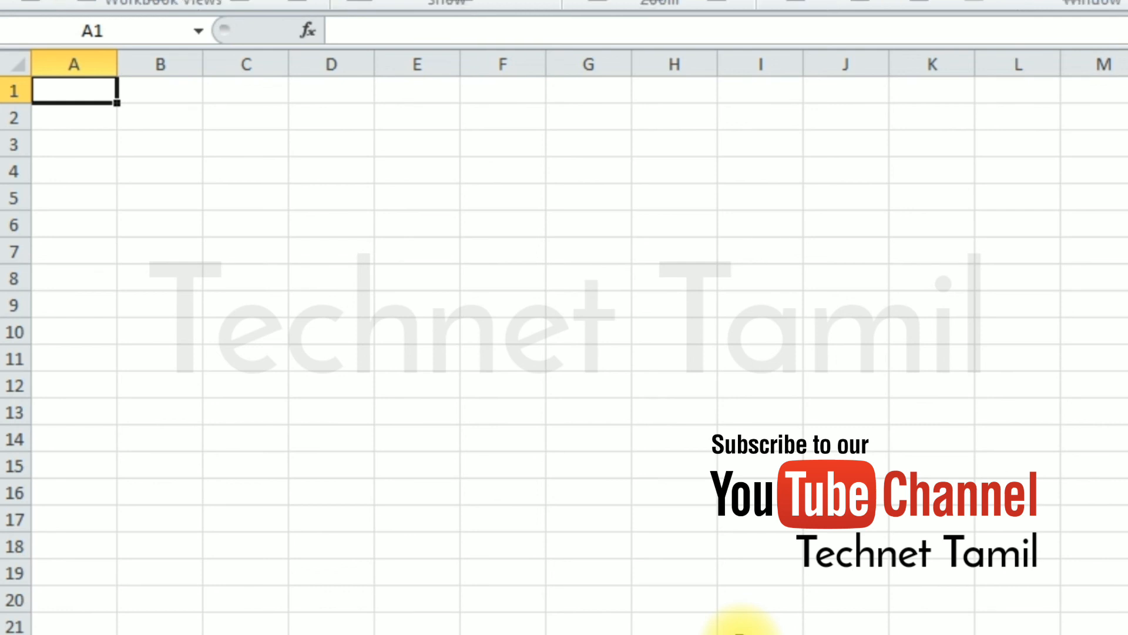
key("v")
key("f")
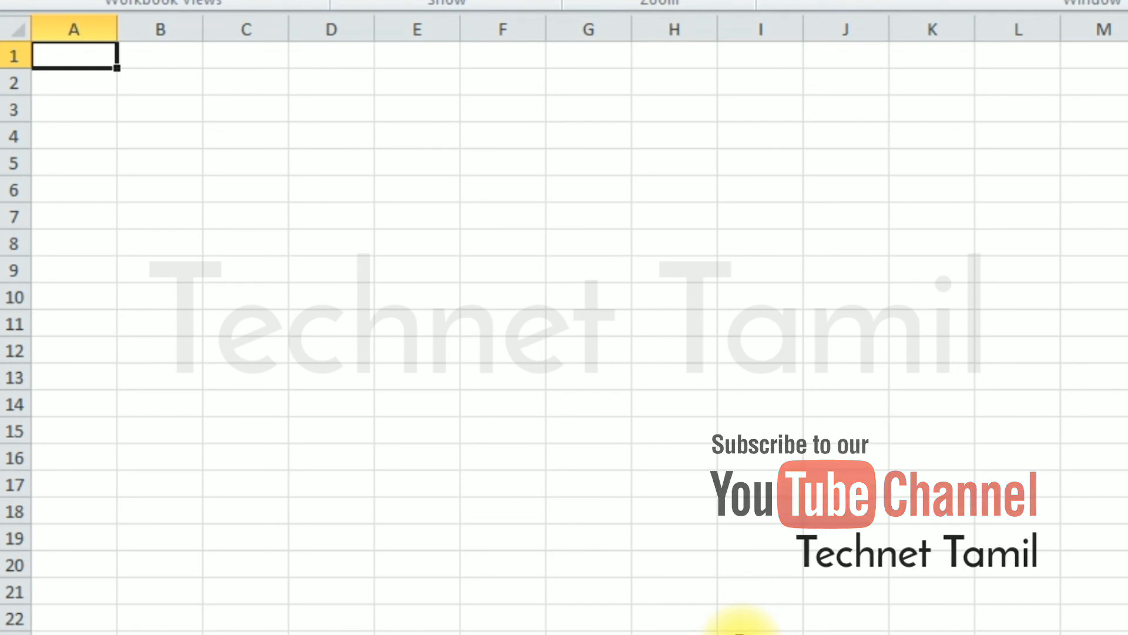
key("alt+w")
key("v")
key("f")
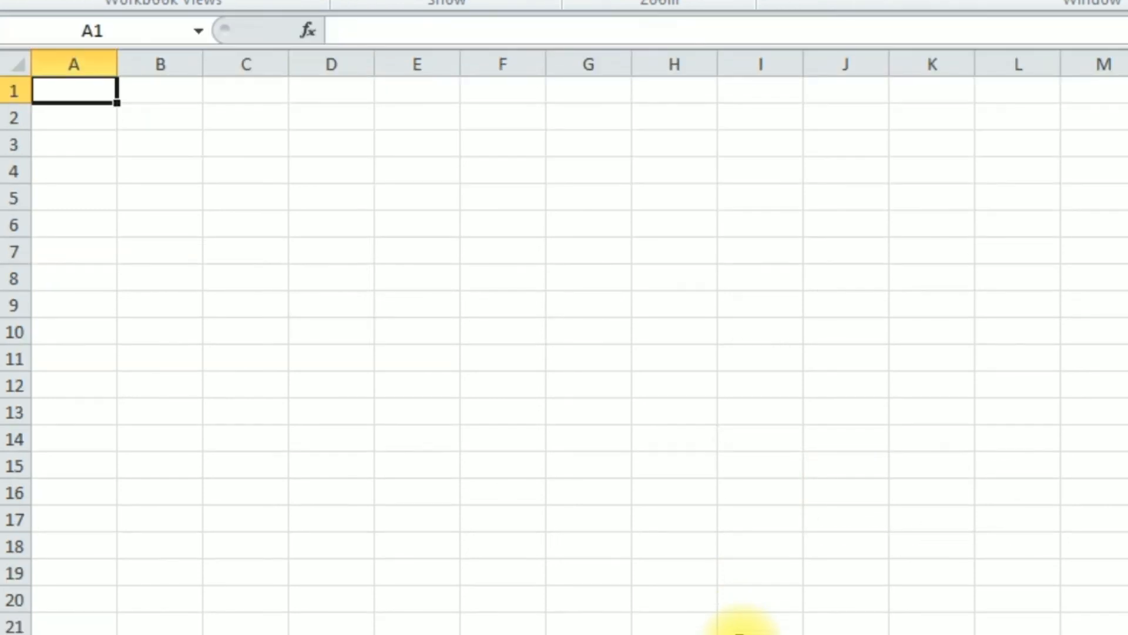